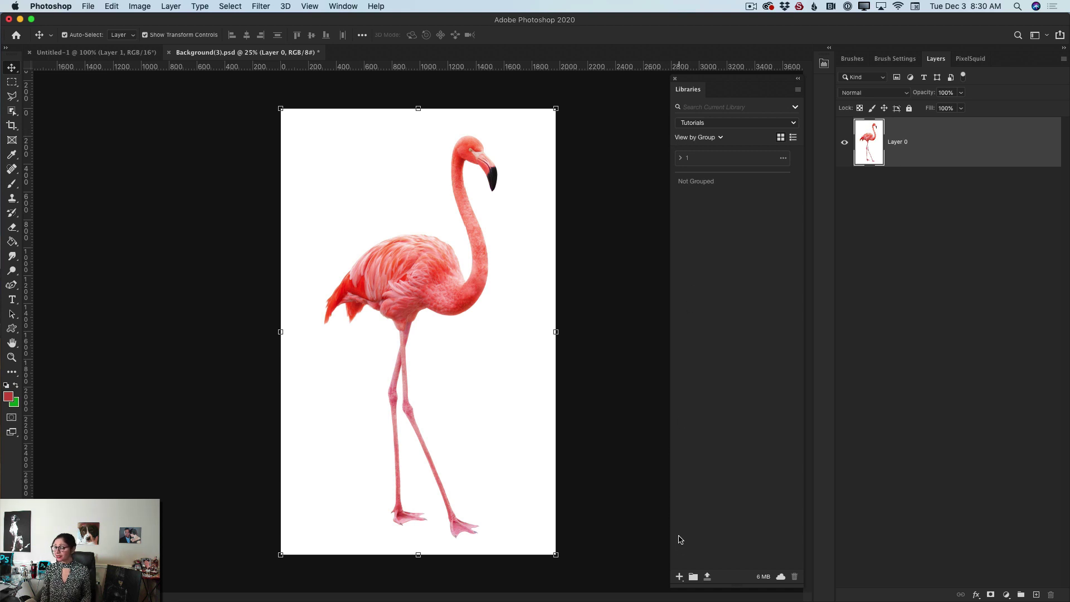
Step: Open Create From Image from the Libraries panel's add menu to use the flamingo photo
click(679, 577)
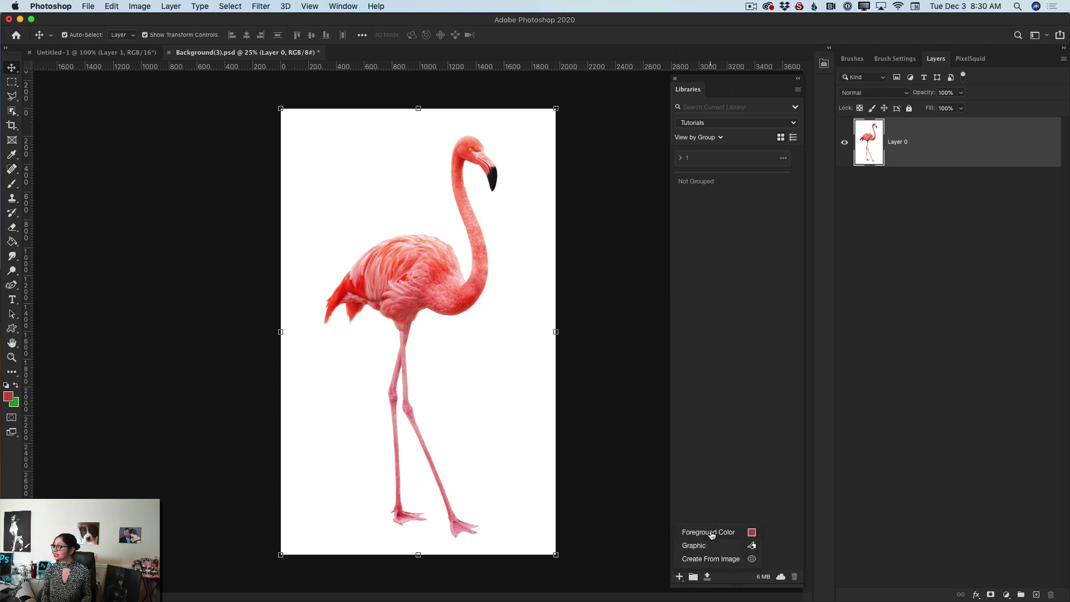
click(735, 559)
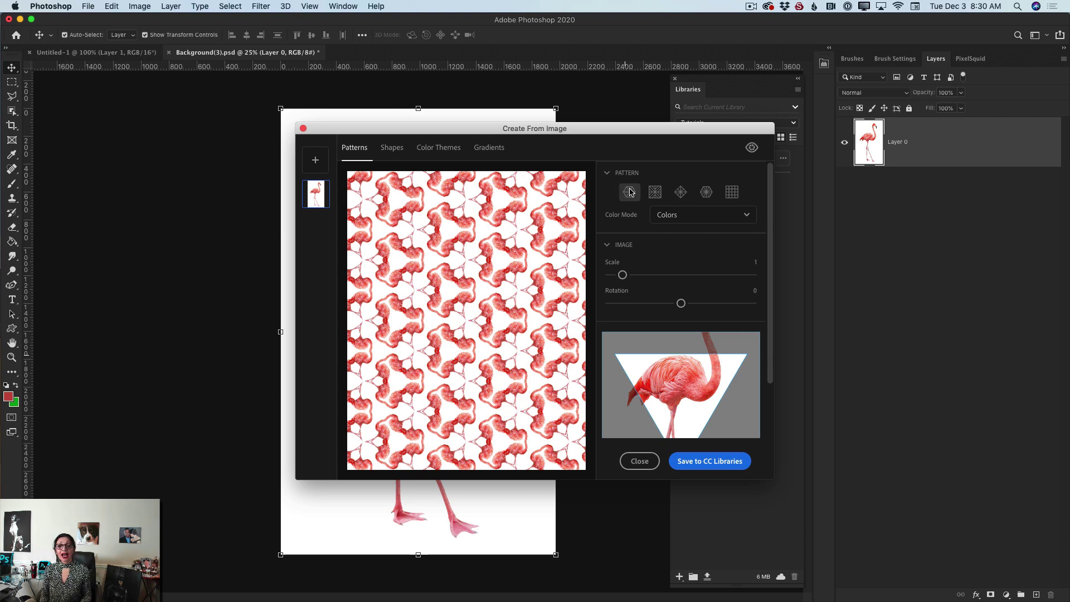
Step: Preview the mirrored, hexagonal and grid pattern styles, then pick the triangle kaleidoscope pattern
click(655, 191)
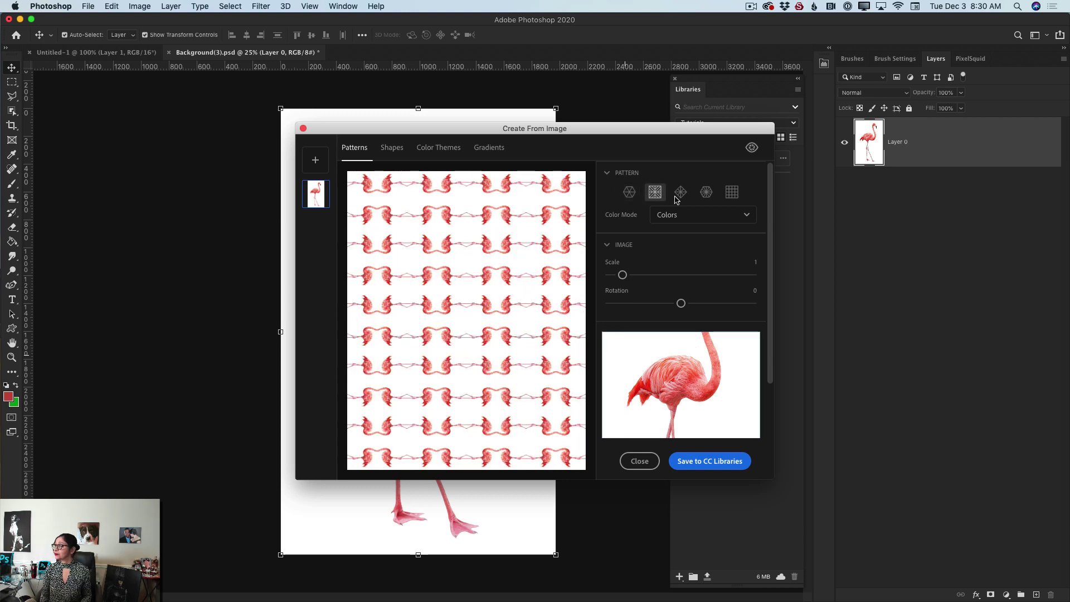
click(681, 193)
click(705, 195)
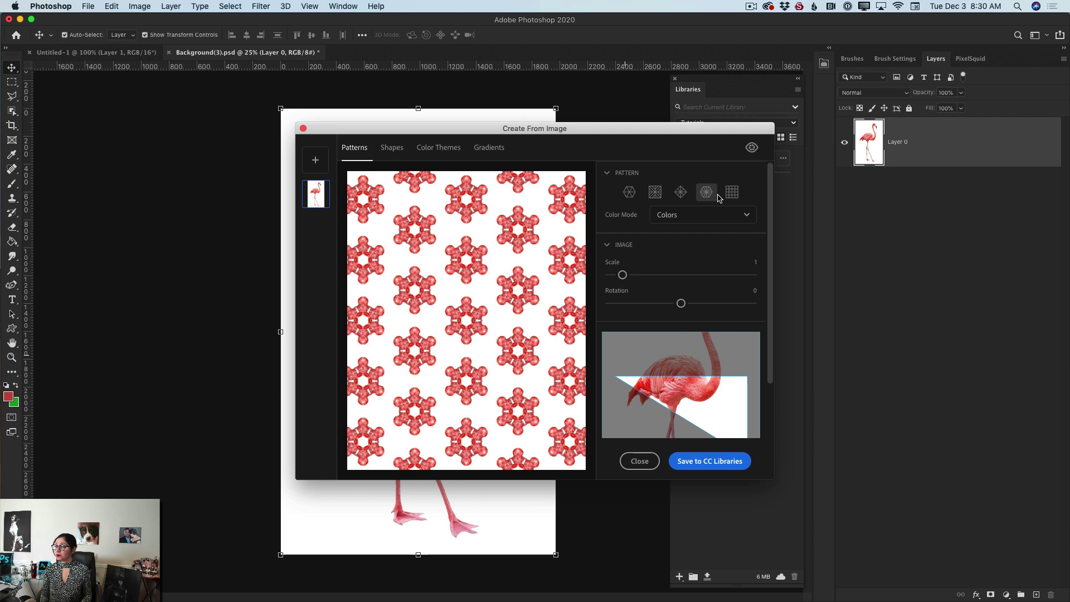
click(730, 196)
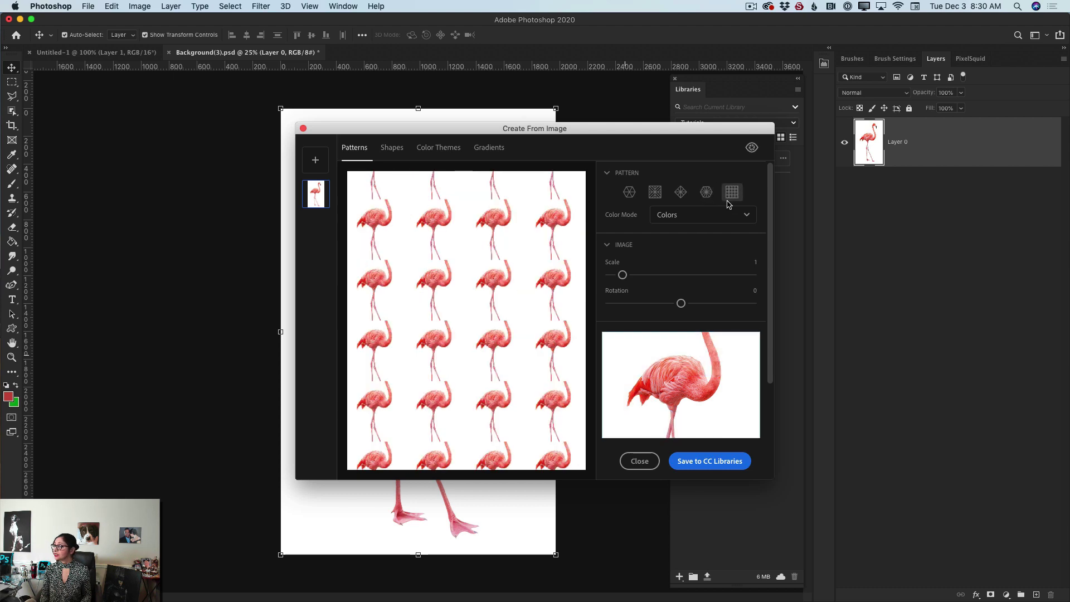
click(629, 195)
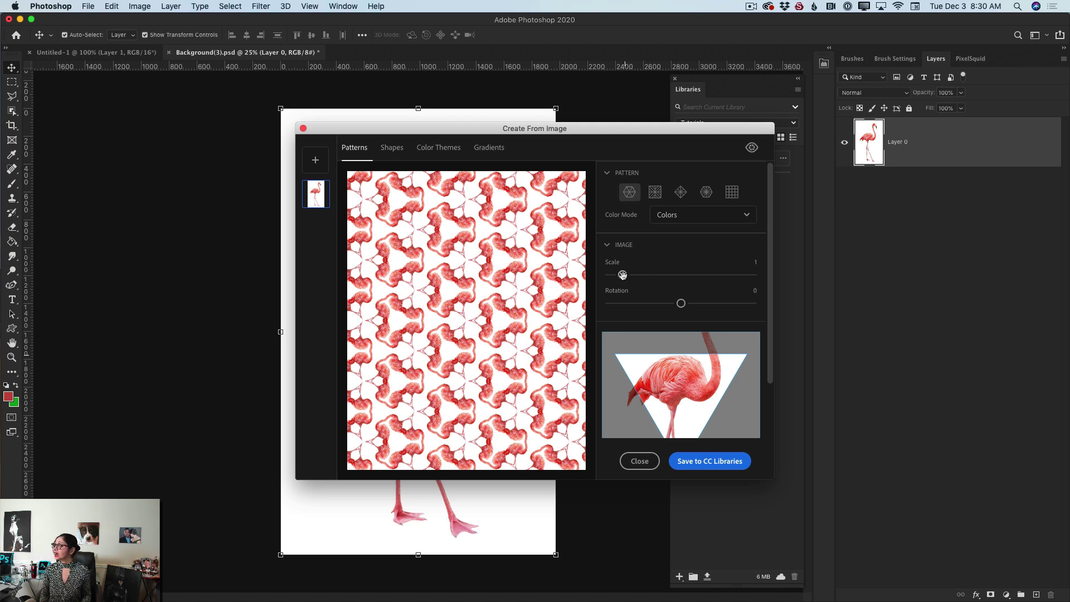
Step: Try pattern scales from 0.5 upward, settle at 2.5, and begin rotating the source image
drag(622, 275, 644, 276)
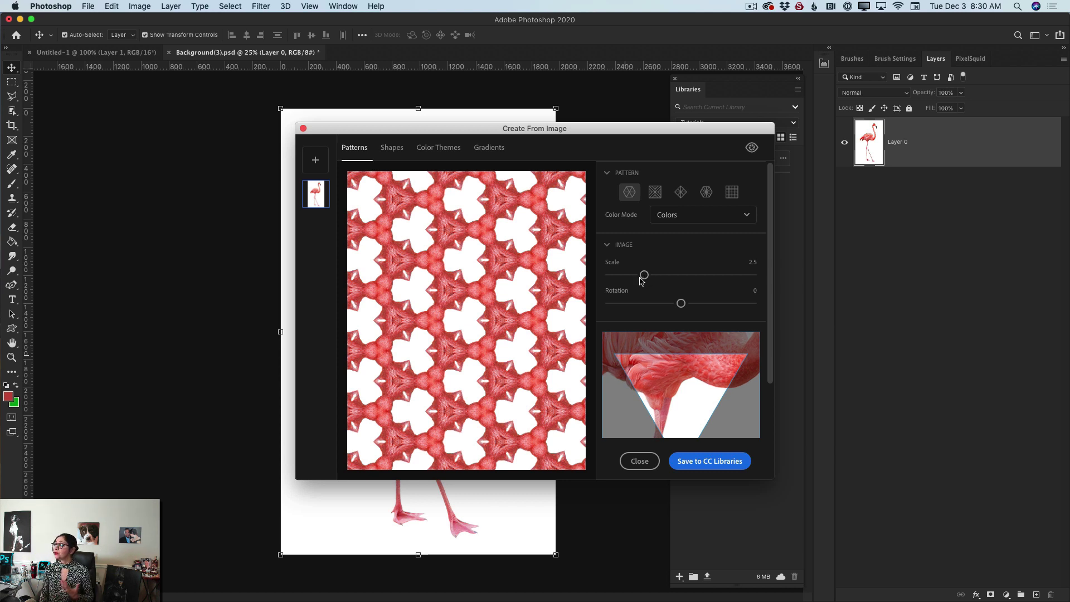
drag(644, 276, 604, 281)
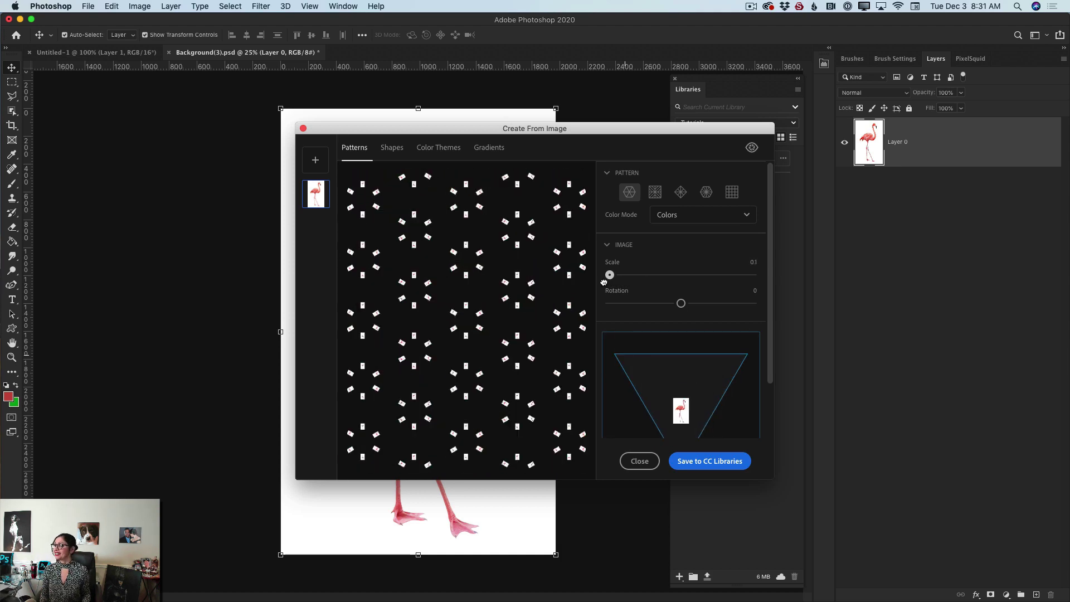
drag(603, 281, 612, 280)
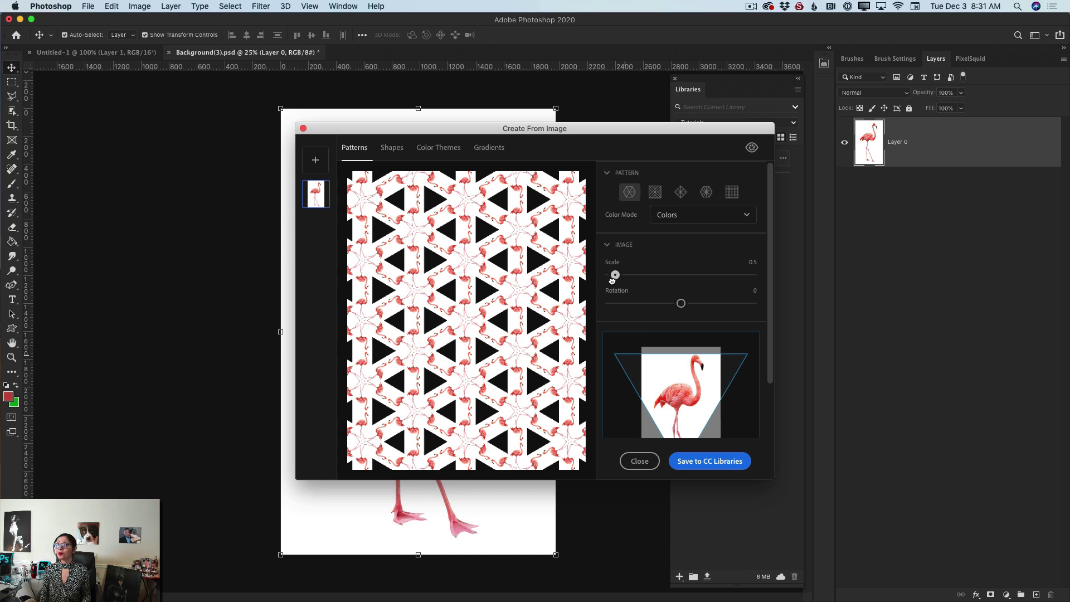
drag(612, 280, 643, 276)
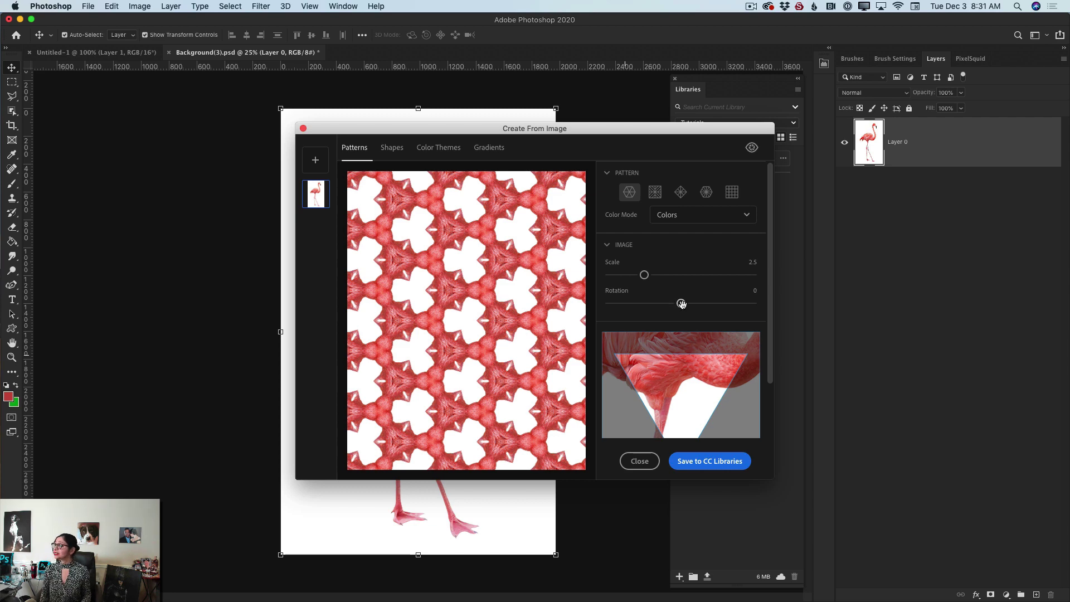
mouse_move(681, 304)
mouse_down()
mouse_move(700, 303)
mouse_move(668, 304)
mouse_up()
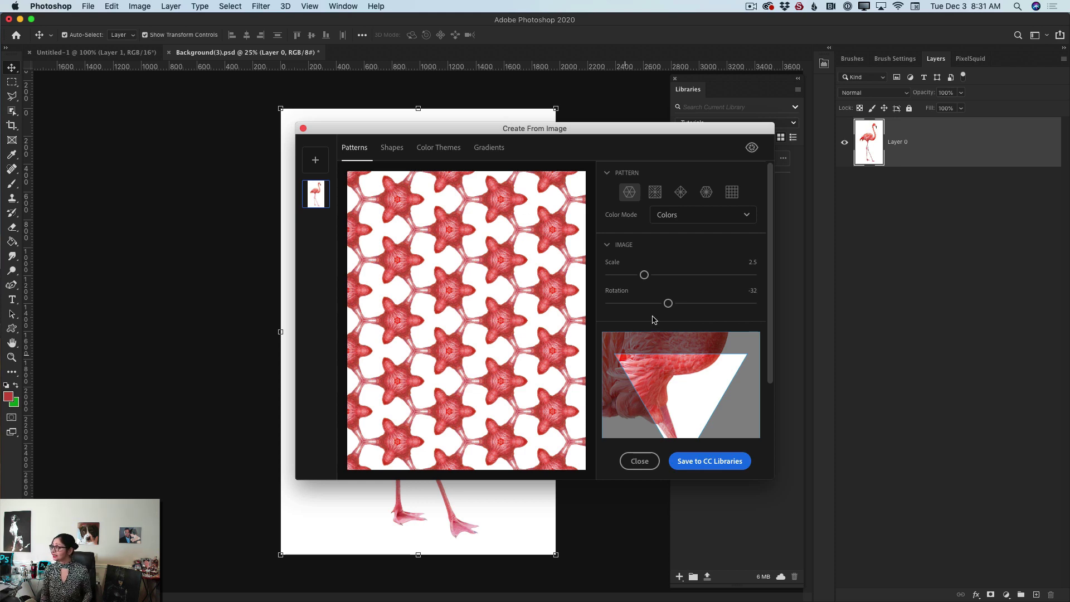
Step: Reposition the flamingo twice within the triangle crop for larger white tiles at rotation -32
drag(662, 377, 685, 400)
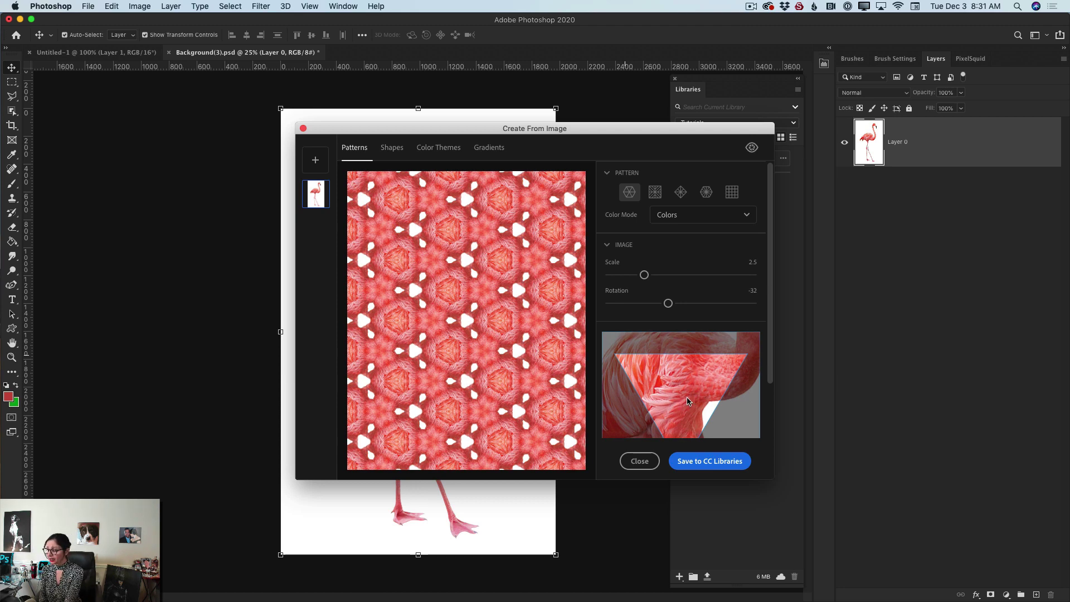
mouse_move(682, 395)
mouse_down()
mouse_move(701, 391)
mouse_move(667, 390)
mouse_move(703, 400)
mouse_move(693, 410)
mouse_up()
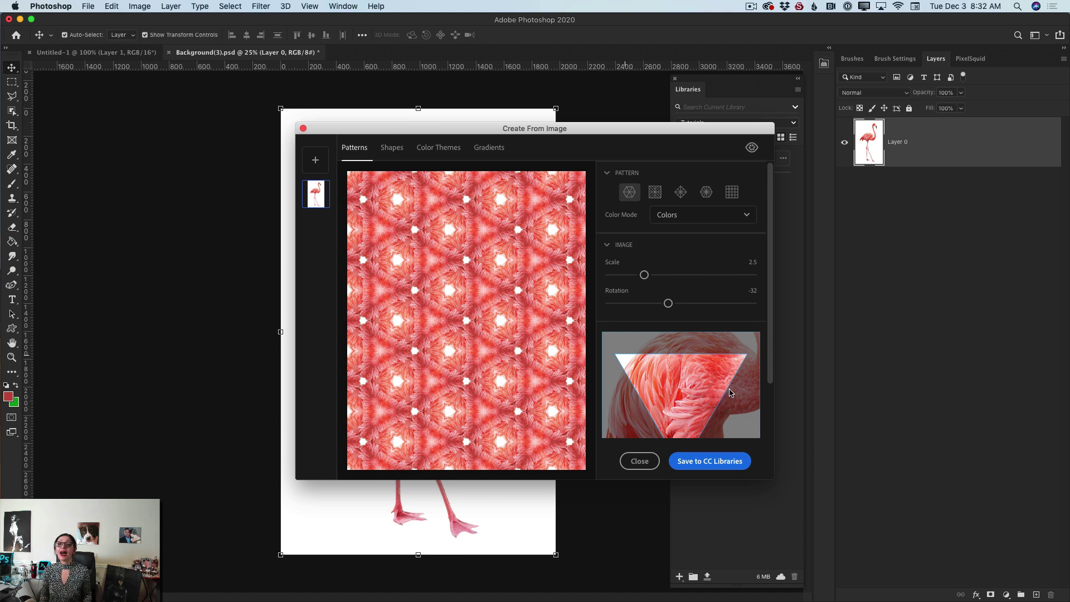
Step: Save the feather pattern to CC Libraries and move the dialog left to reveal the library
click(702, 465)
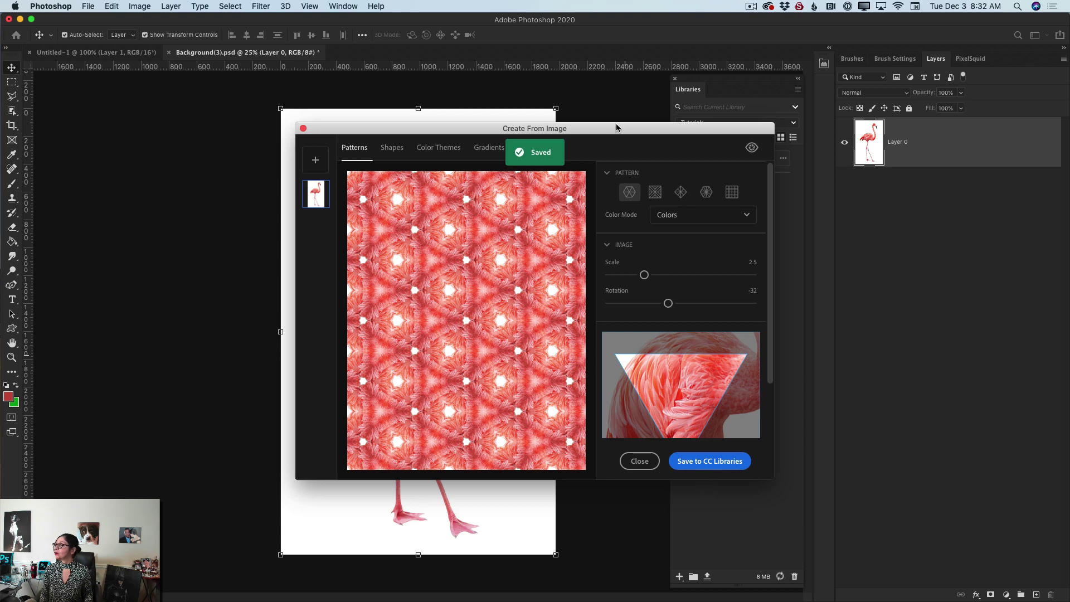
drag(615, 127, 469, 138)
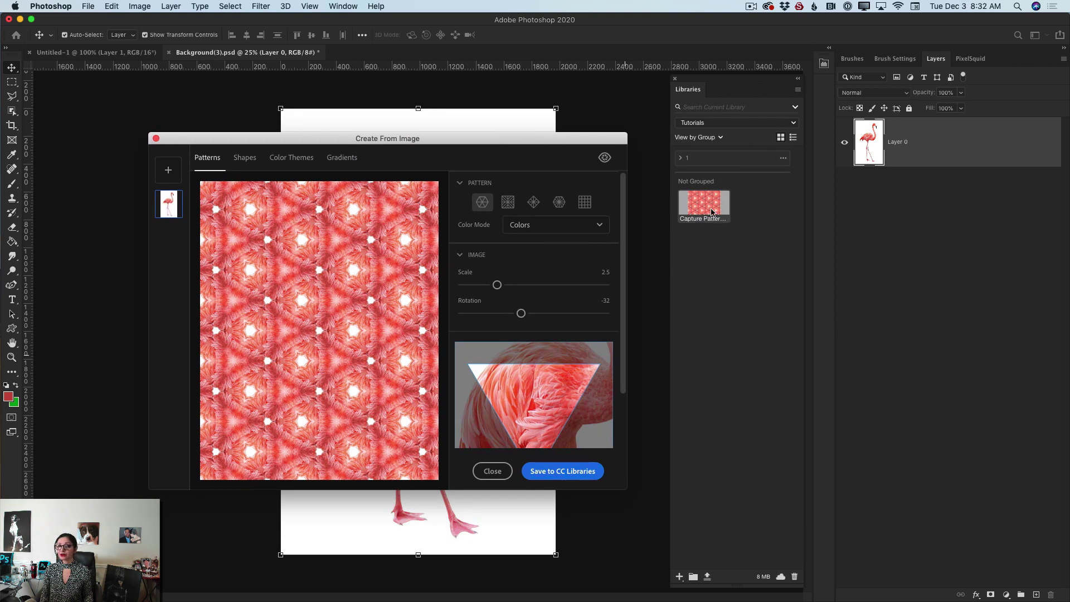
click(247, 159)
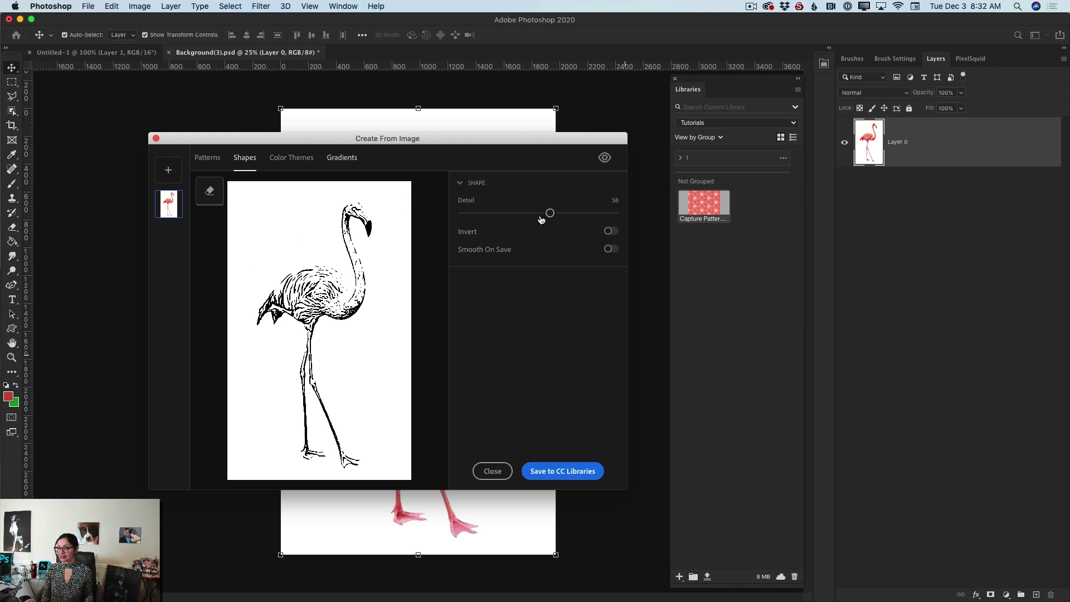
Step: Adjust the flamingo shape's detail slider, ending at 100 for full line work
drag(547, 214, 623, 215)
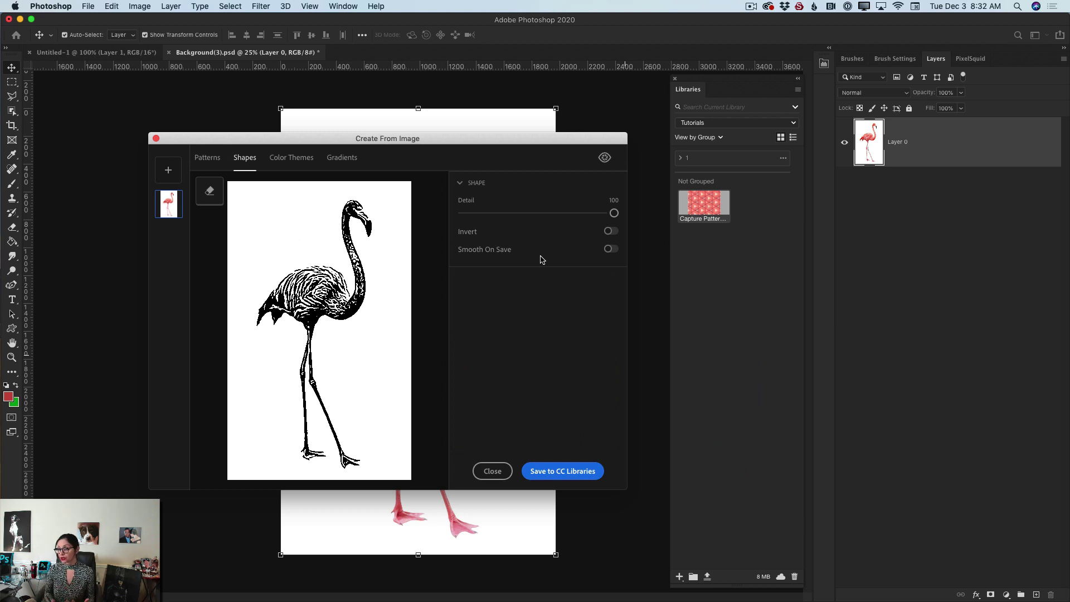
drag(614, 214, 454, 218)
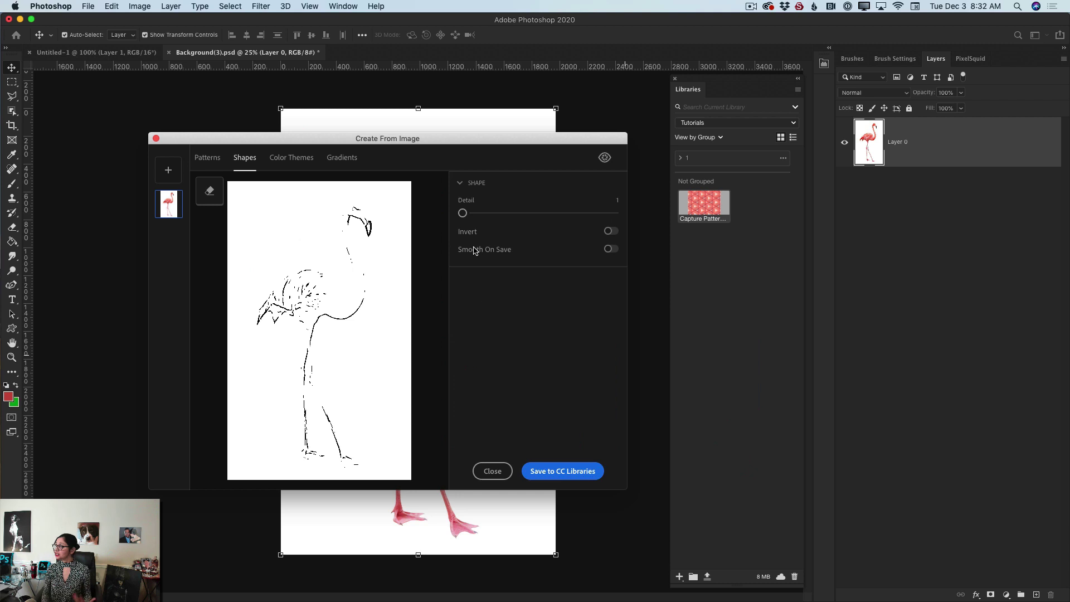
drag(461, 213, 624, 224)
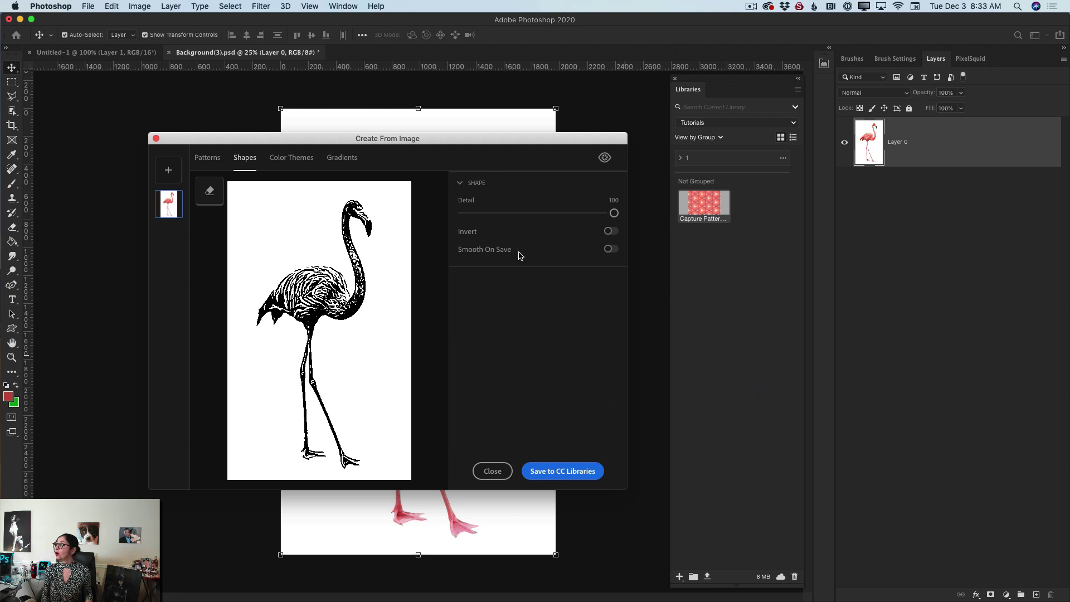
Step: Leave Invert and Smooth On Save off and save the flamingo shape to the library
click(610, 232)
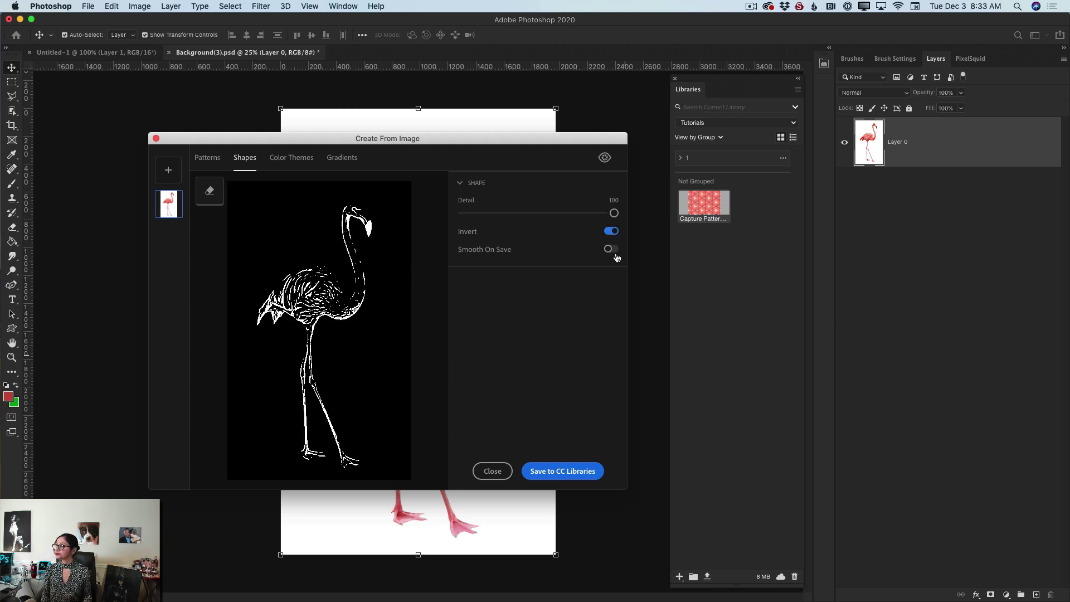
click(610, 233)
click(609, 250)
click(611, 250)
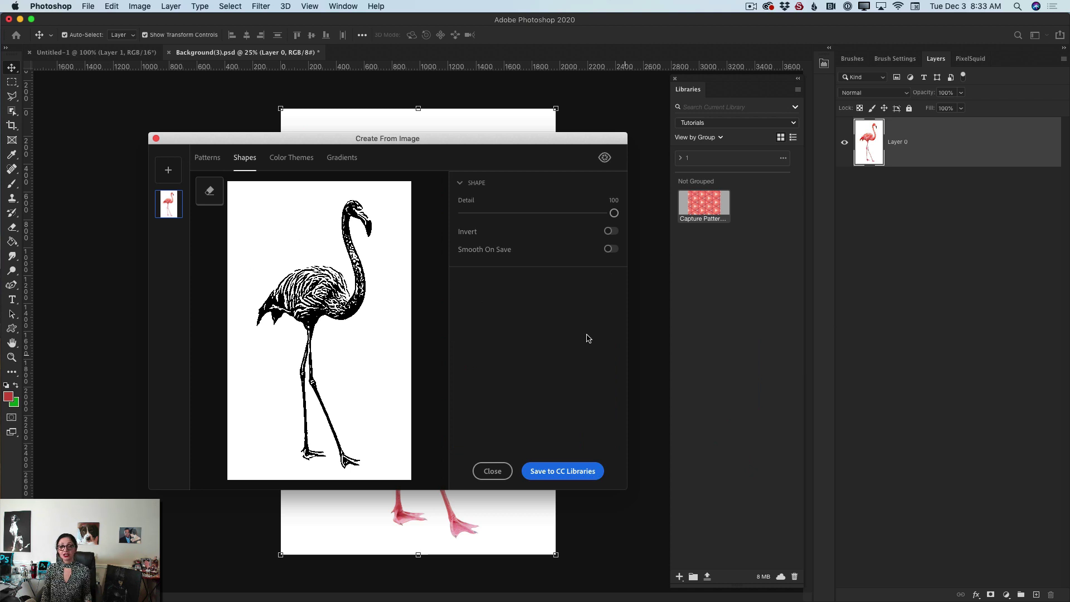
click(574, 473)
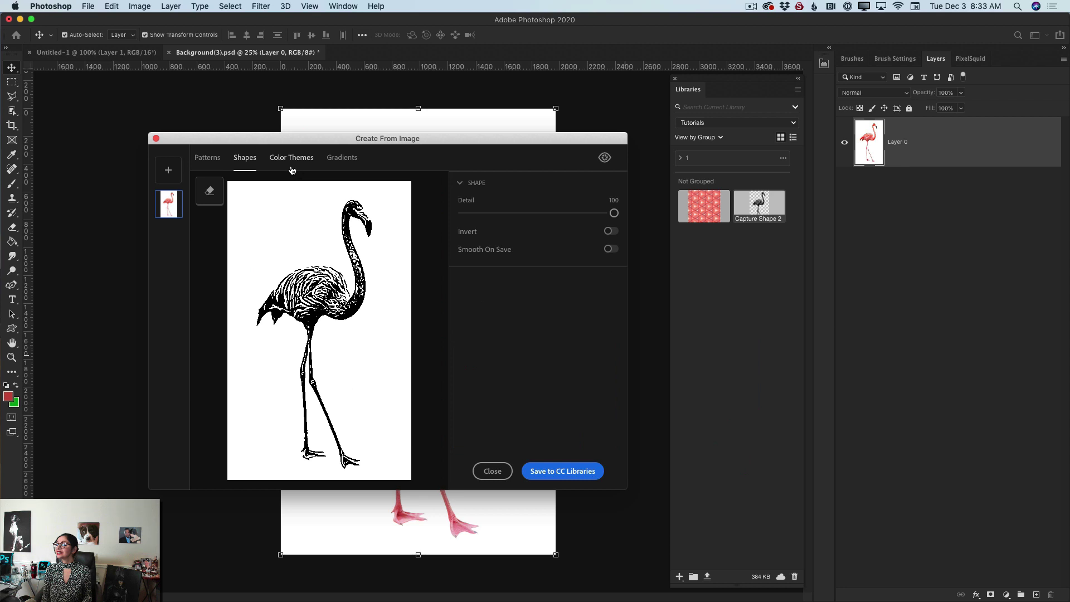
Step: Sample theme colours from the background and the brighter red wing, and save the color theme
click(293, 161)
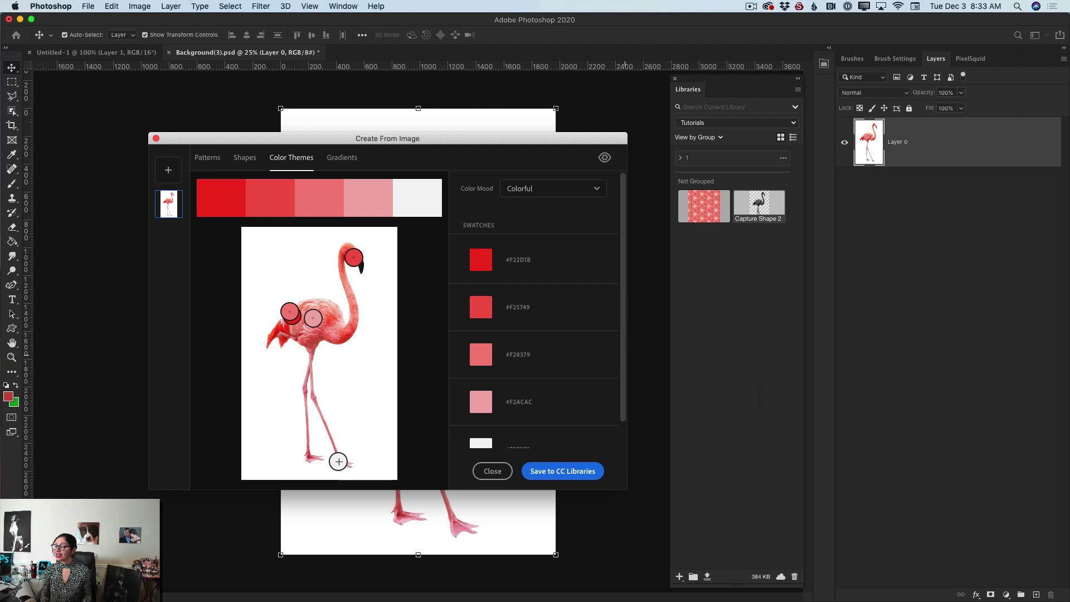
drag(337, 461, 312, 342)
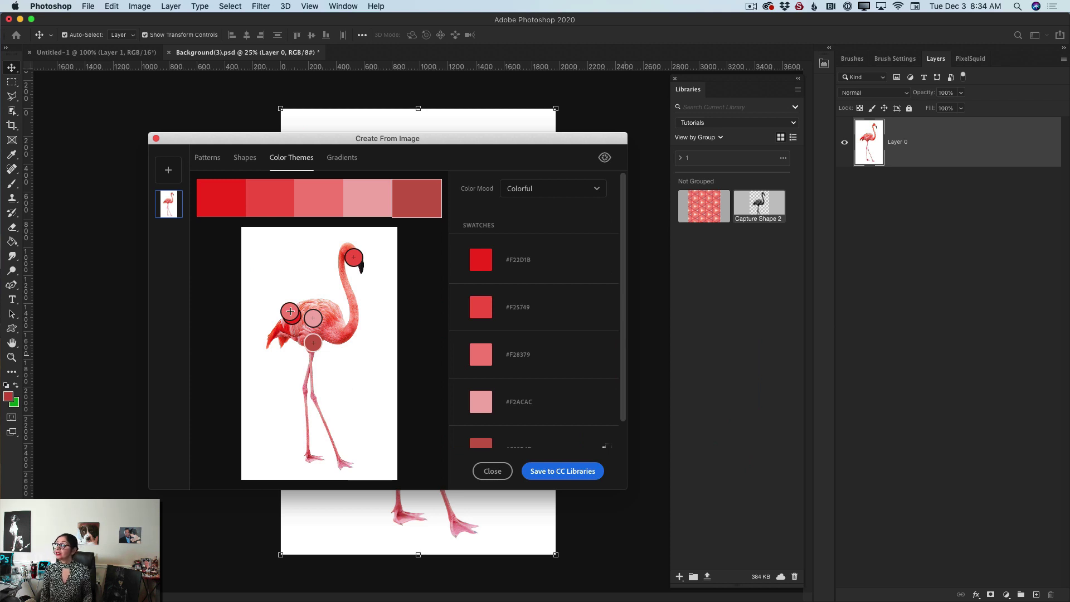
drag(289, 311, 276, 332)
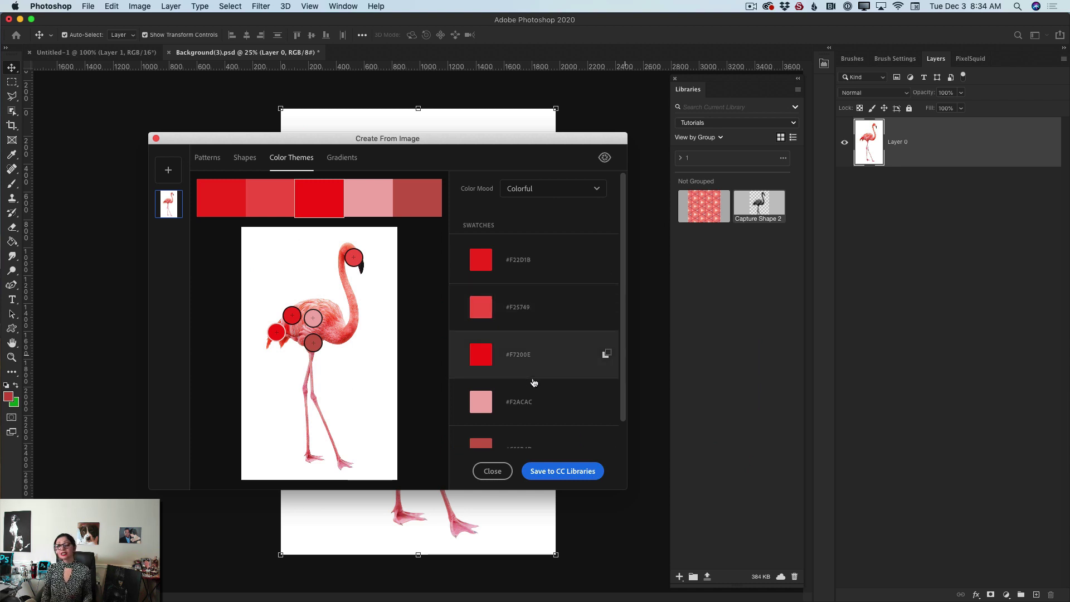
scroll(568, 437, down, 1)
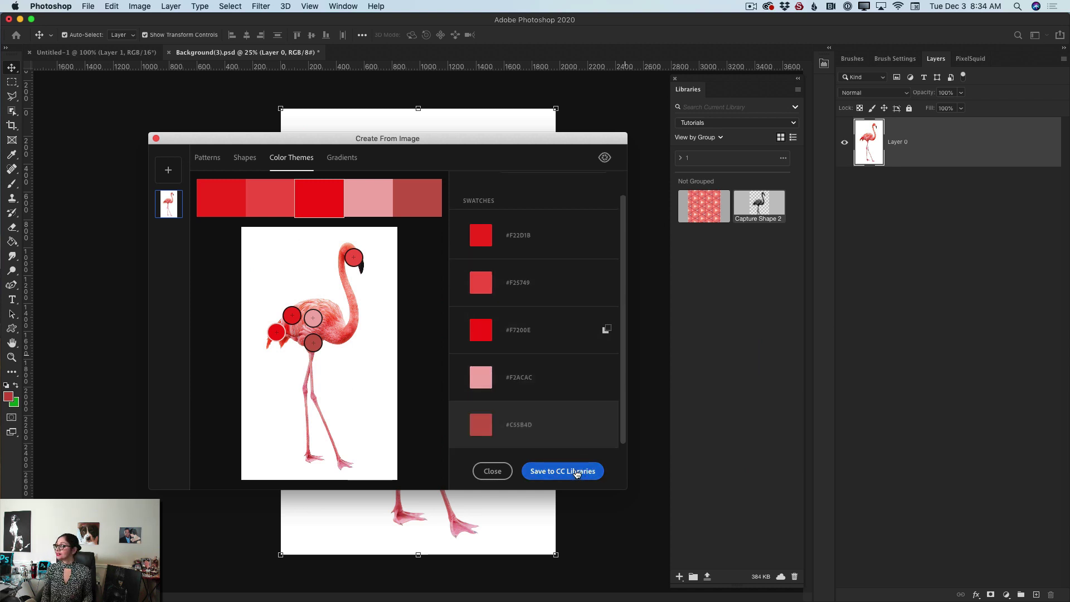
click(577, 473)
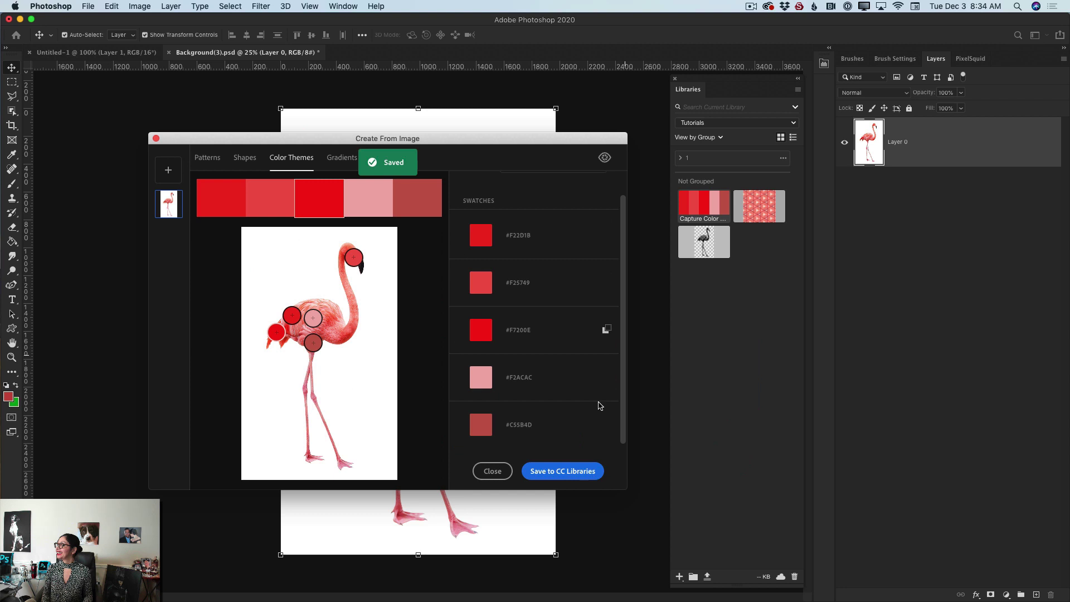
click(341, 161)
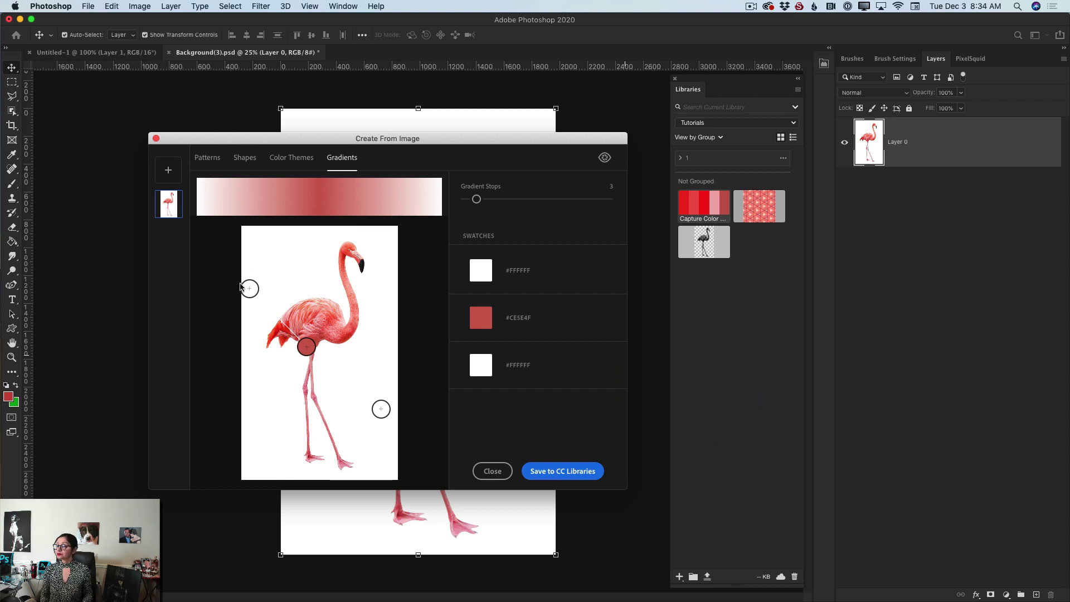
Step: Place the gradient stops on the wing for #E23817, #E99C96, #F39C99, and save the gradient
drag(249, 290, 281, 329)
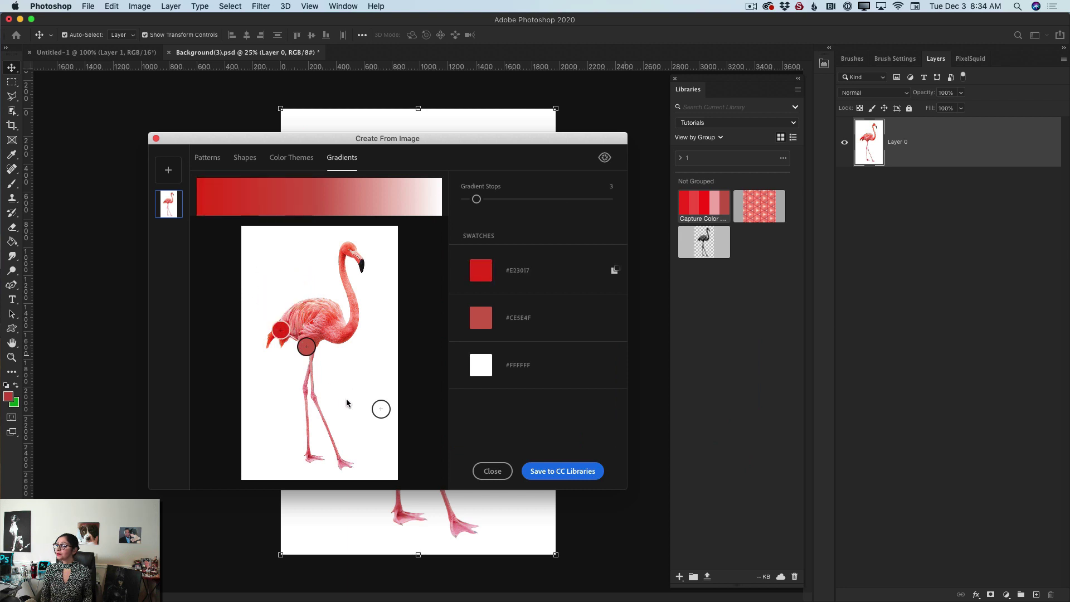
drag(381, 409, 309, 331)
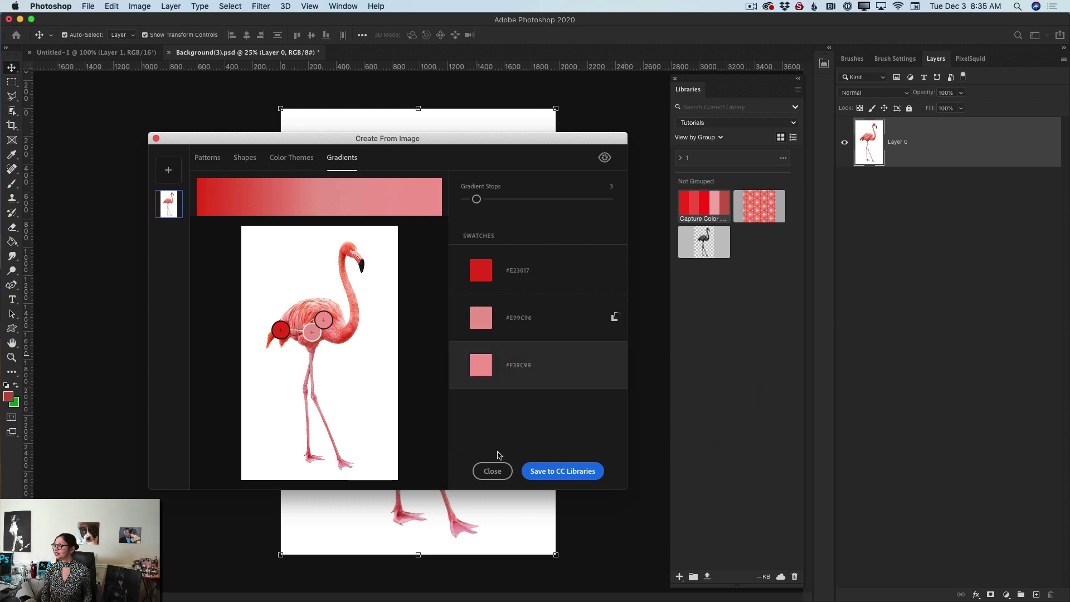
click(556, 471)
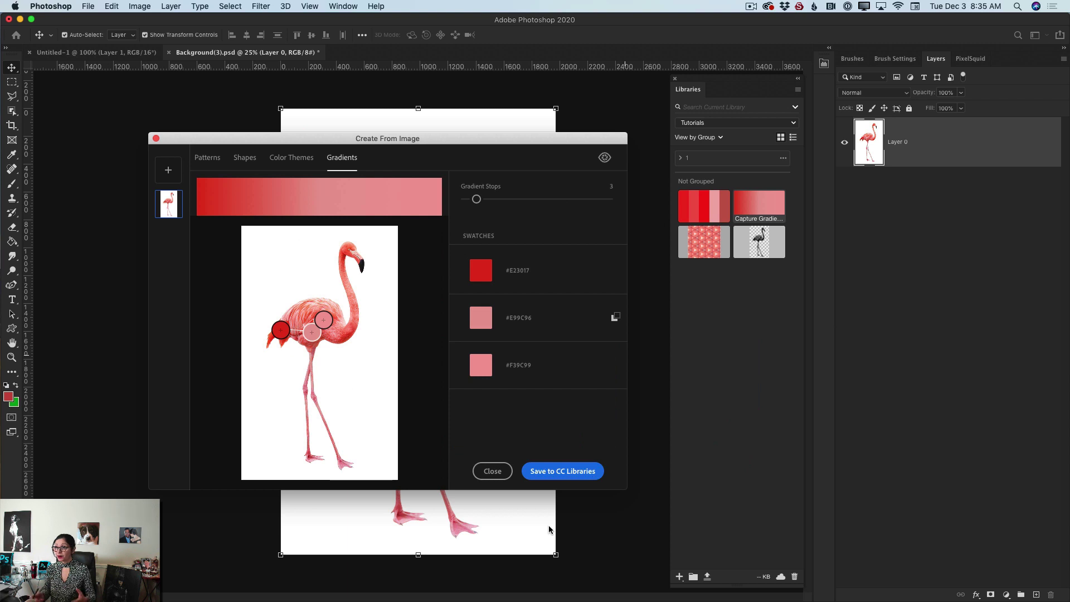
Step: Close the capture dialog, switch to Untitled-1, and zoom out so the whole canvas fits
click(492, 471)
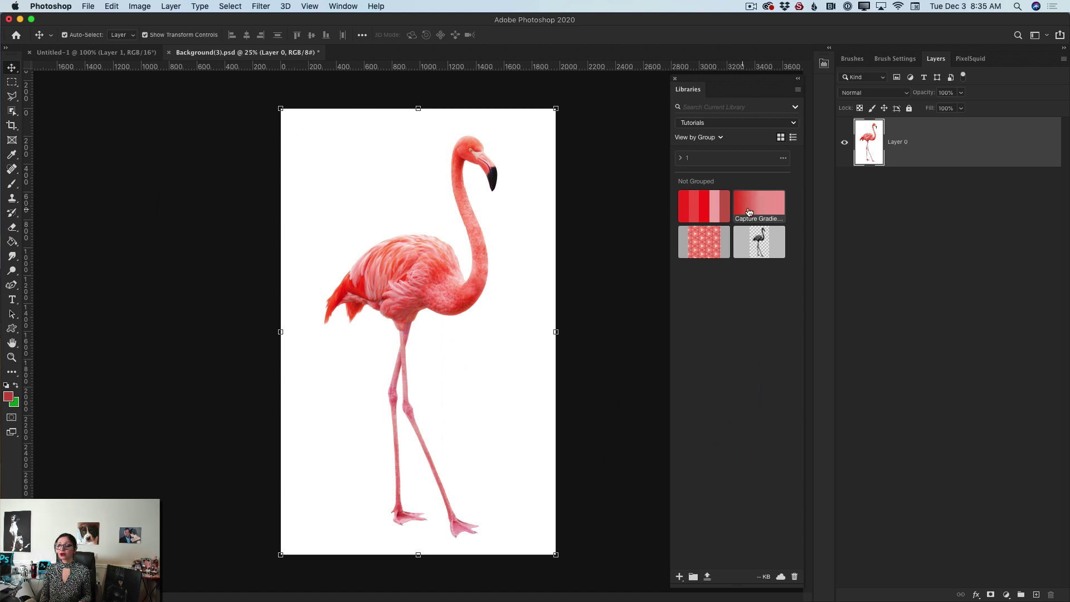
click(772, 250)
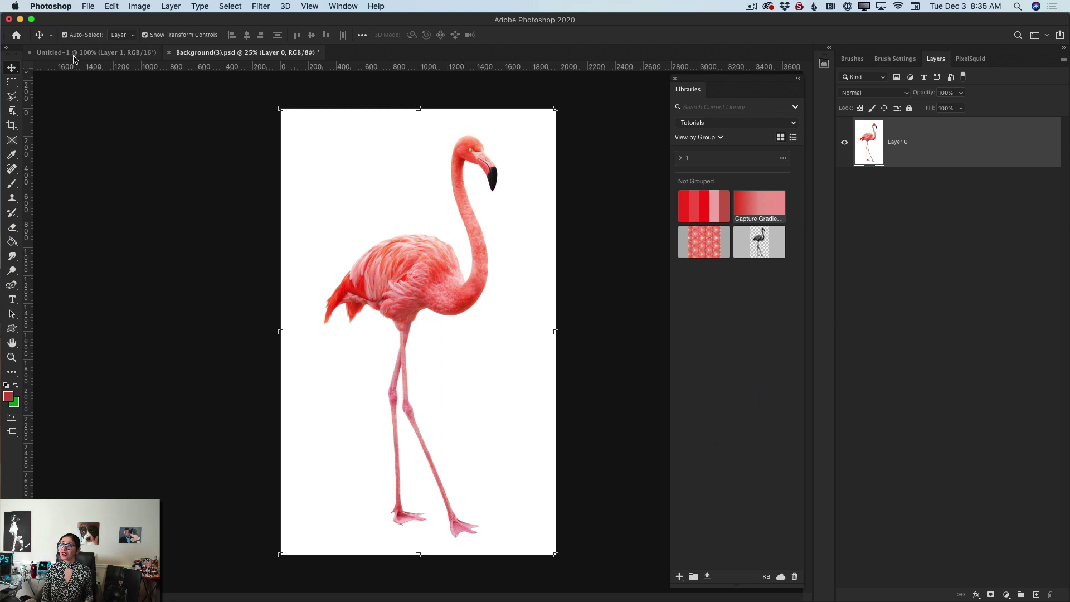
click(95, 53)
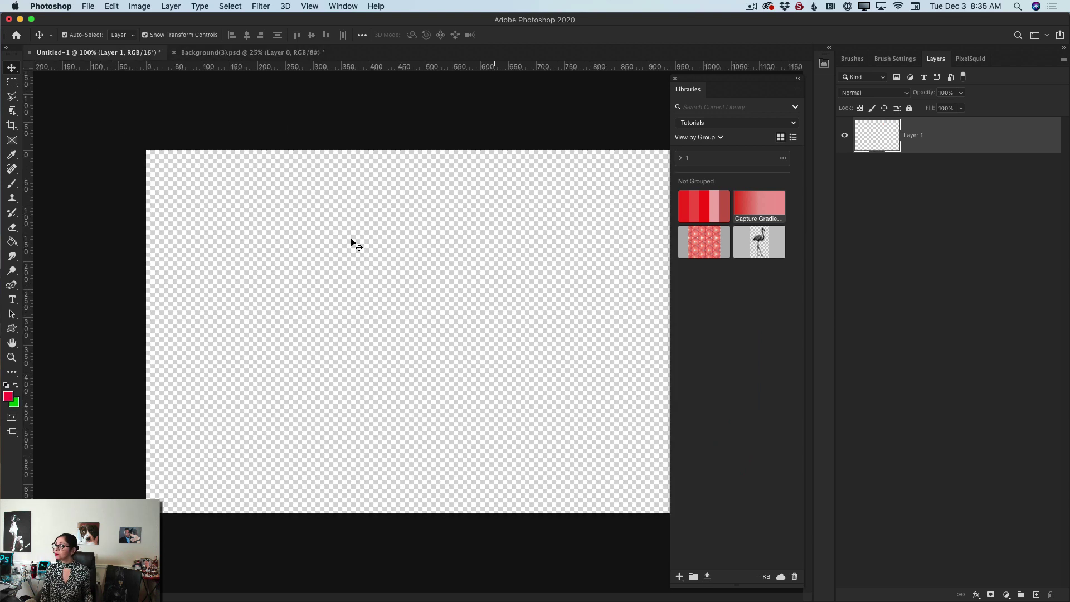
click(11, 358)
drag(327, 353, 320, 353)
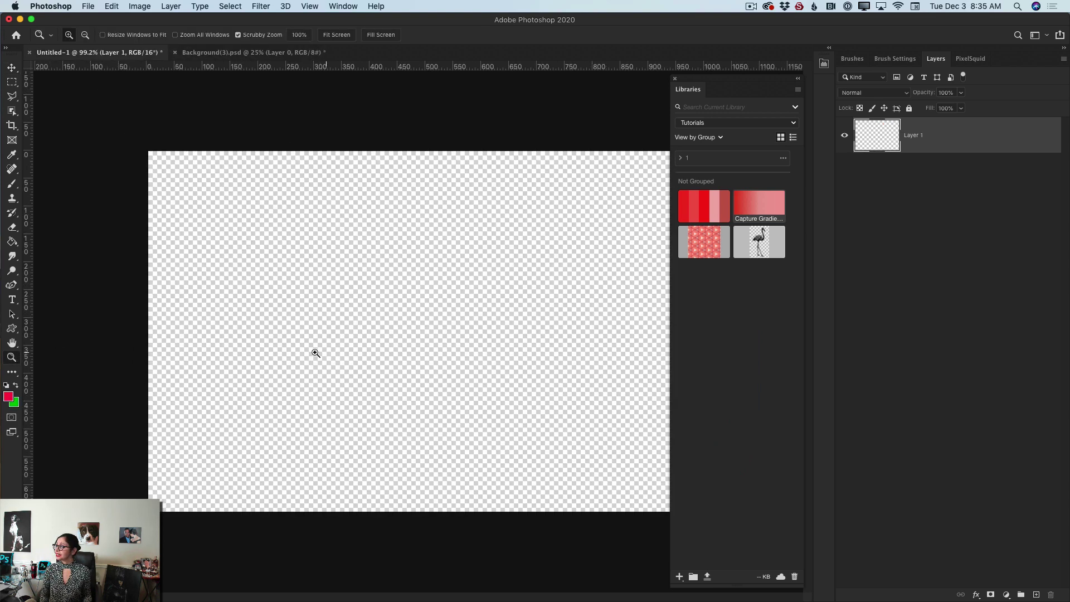
click(13, 69)
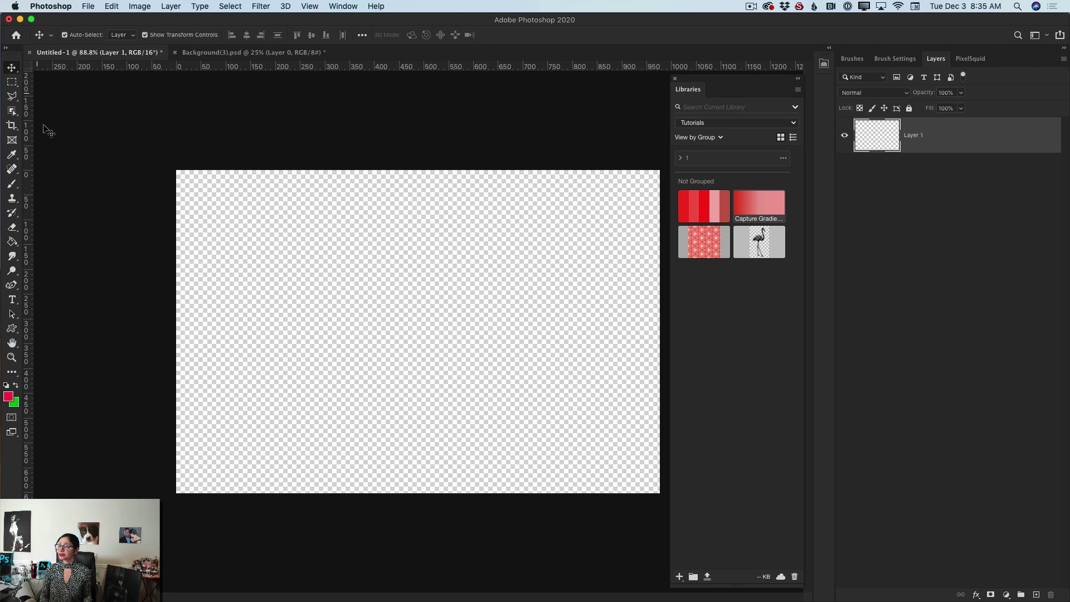
click(774, 208)
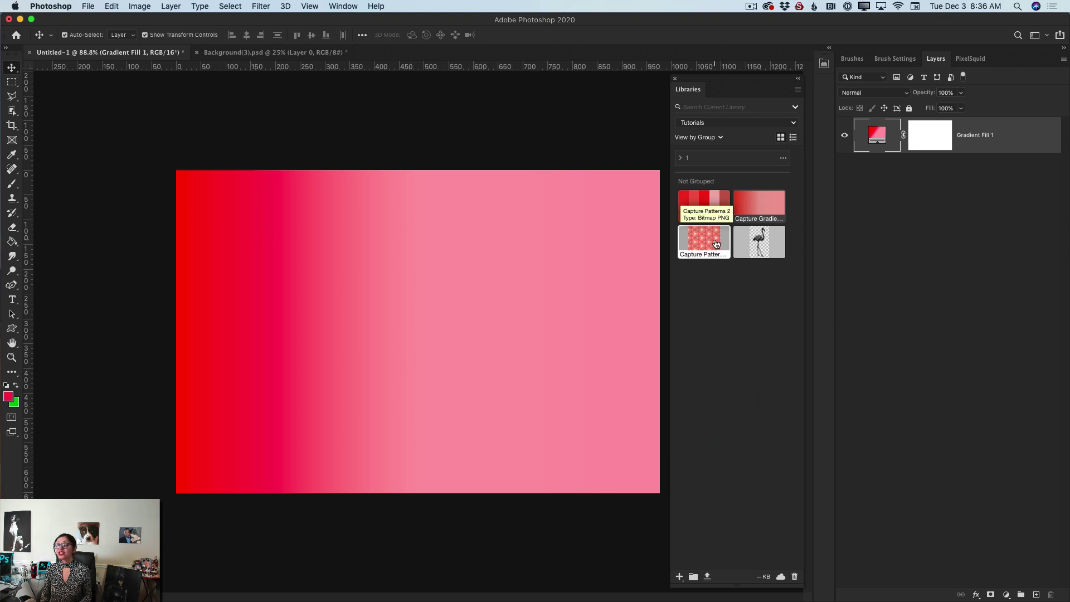
Step: Add the saved feather pattern as a Pattern Fill layer over the gradient at 25% scale
click(697, 239)
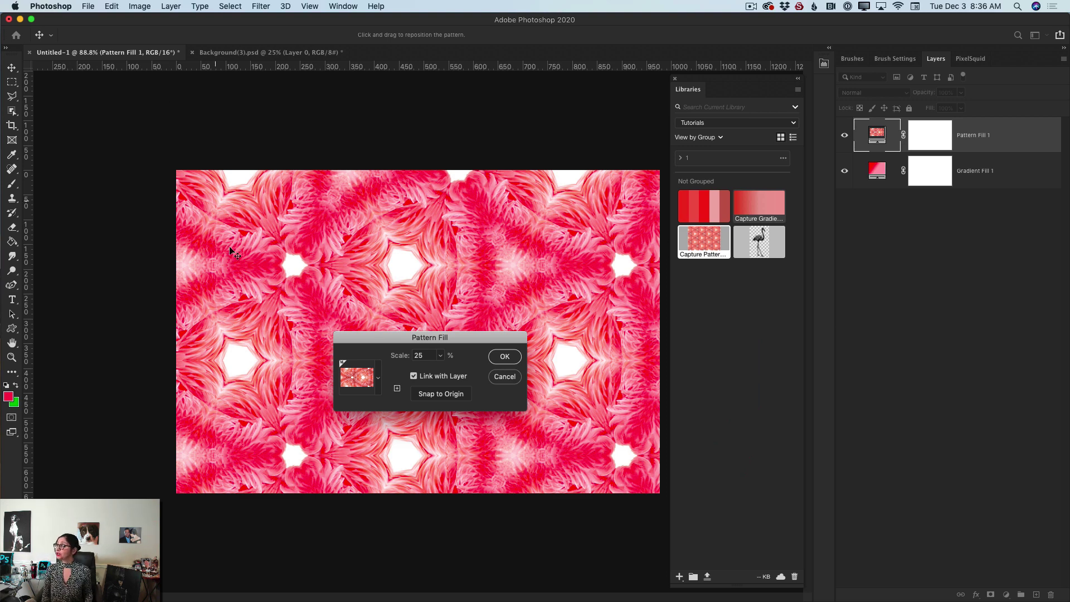
Step: Set the flamingo Pattern Fill scale to 3% and apply it
click(440, 355)
mouse_move(439, 370)
mouse_down()
mouse_move(495, 372)
mouse_move(439, 370)
mouse_up()
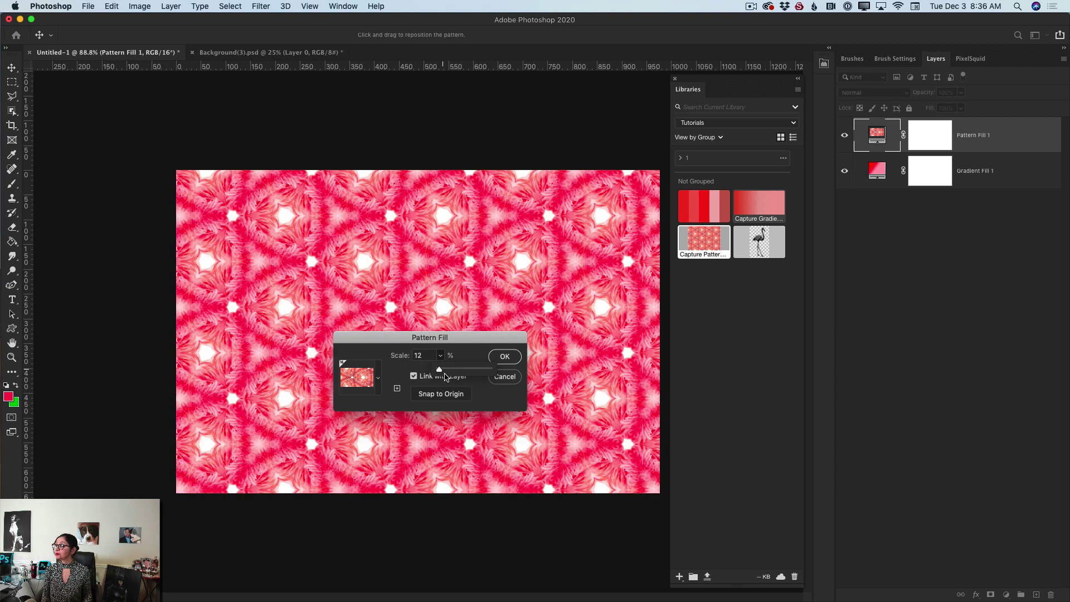
double_click(427, 355)
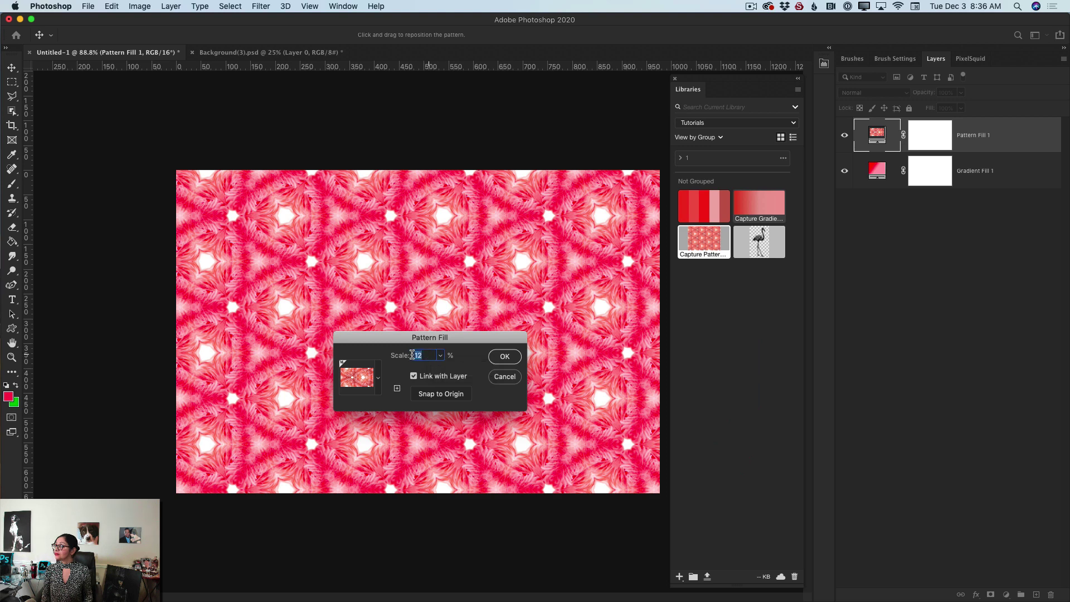
text(3)
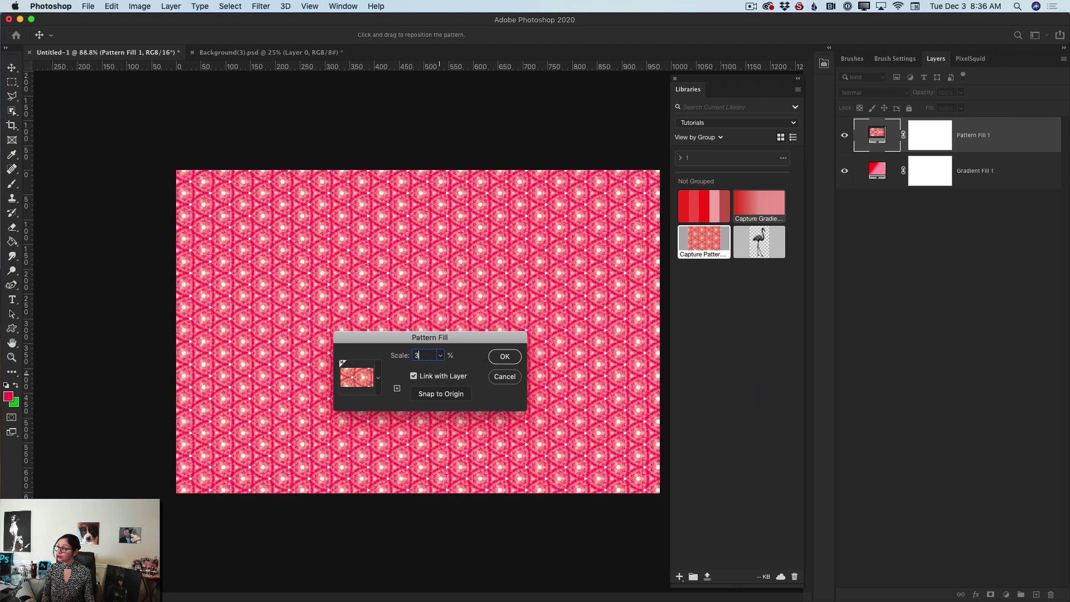
key(Return)
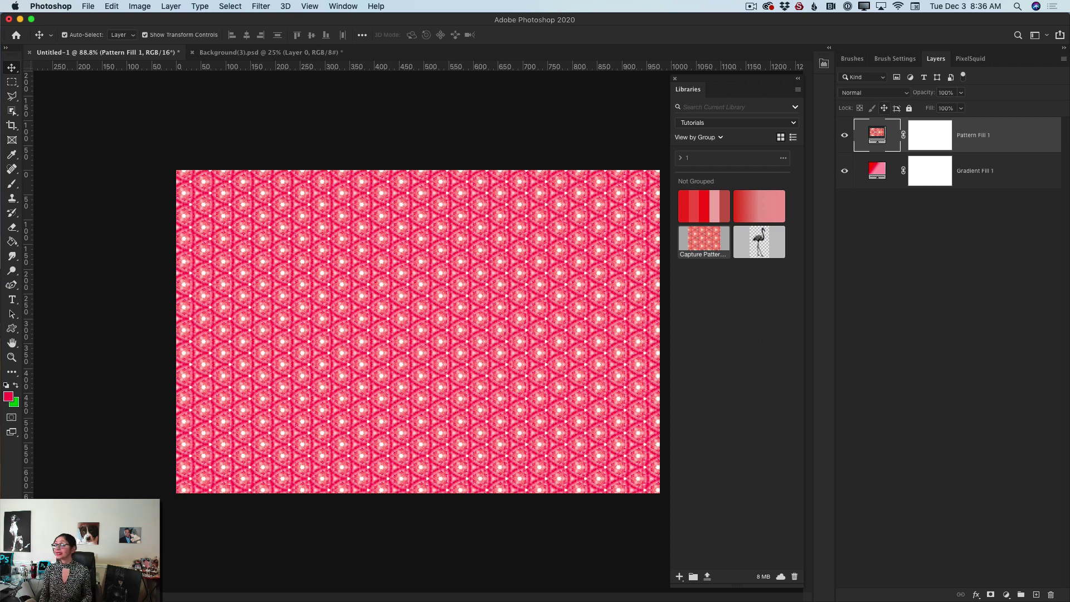
Step: Set Pattern Fill 1 to Color Burn blend mode at 10% opacity
click(872, 93)
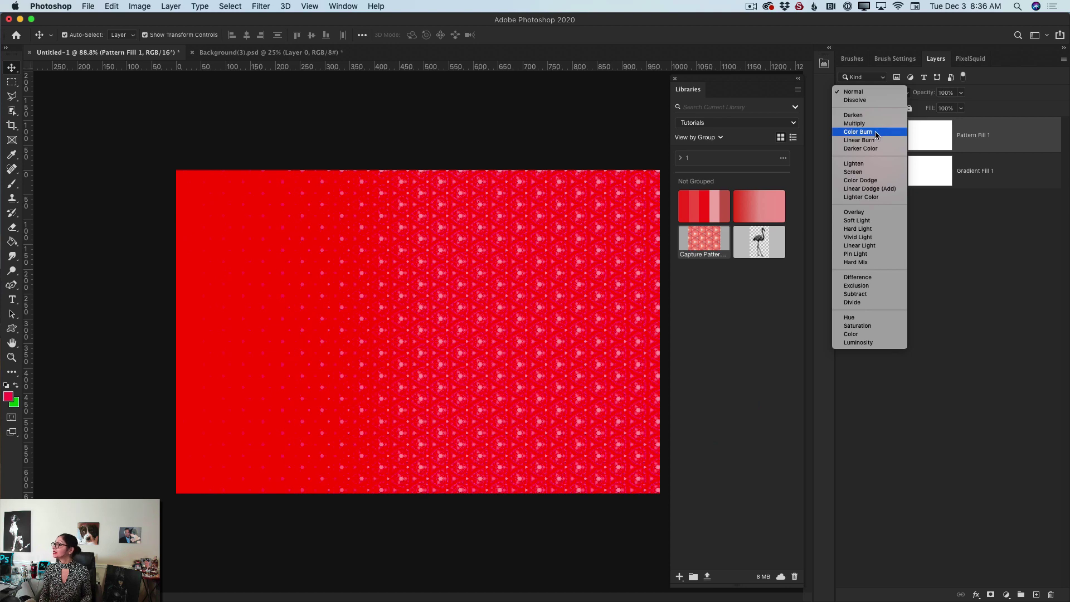
click(875, 132)
click(960, 94)
drag(960, 106, 914, 115)
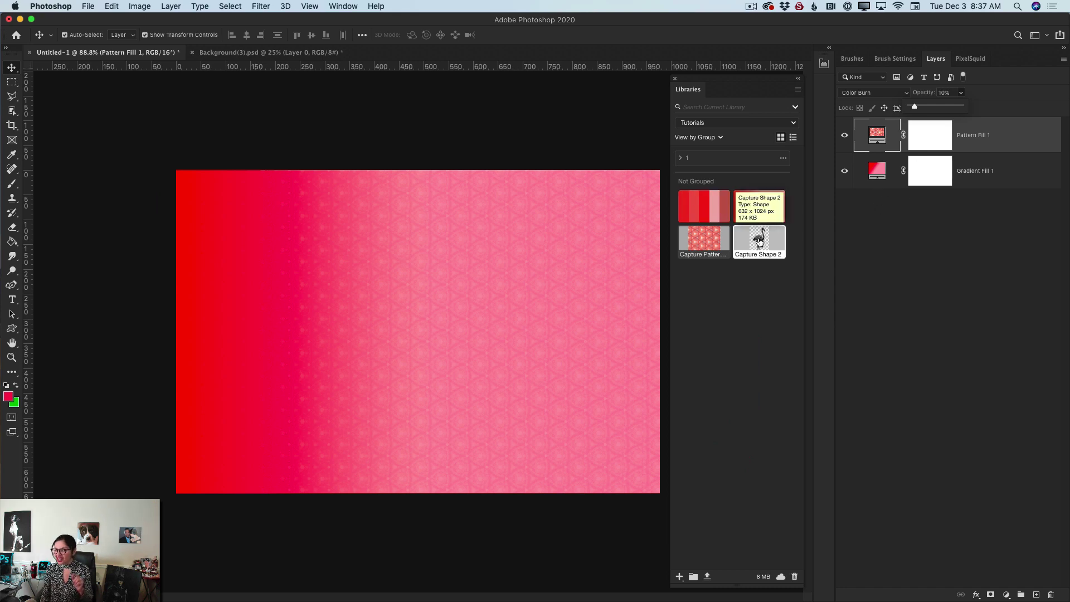
Step: Place Capture Shape 2 from Libraries at about 47% scale on the canvas's left side
drag(765, 239, 360, 267)
drag(322, 176, 375, 261)
drag(430, 338, 291, 331)
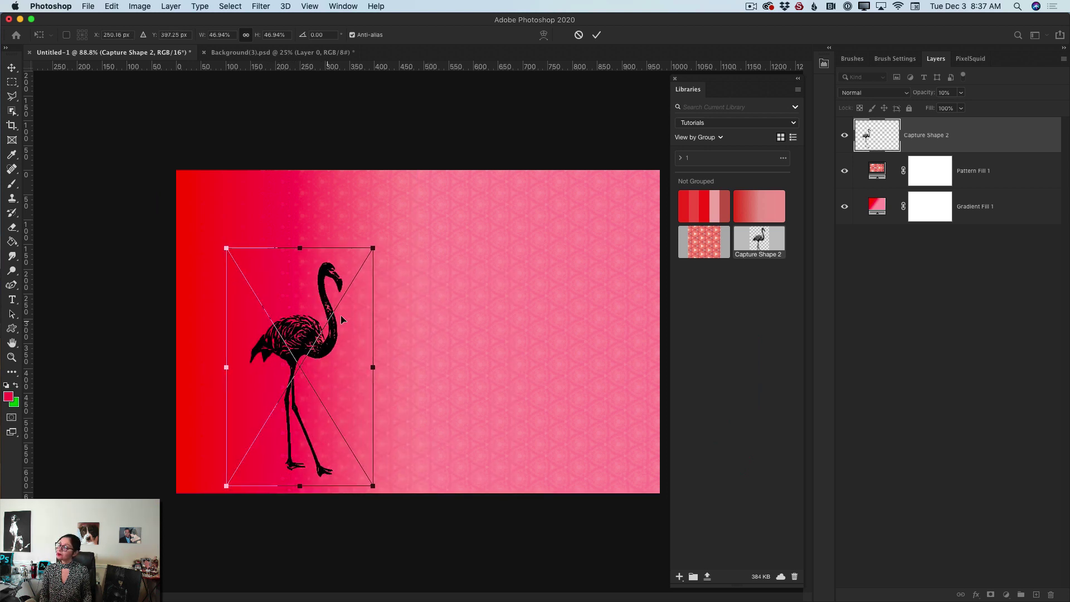
click(596, 34)
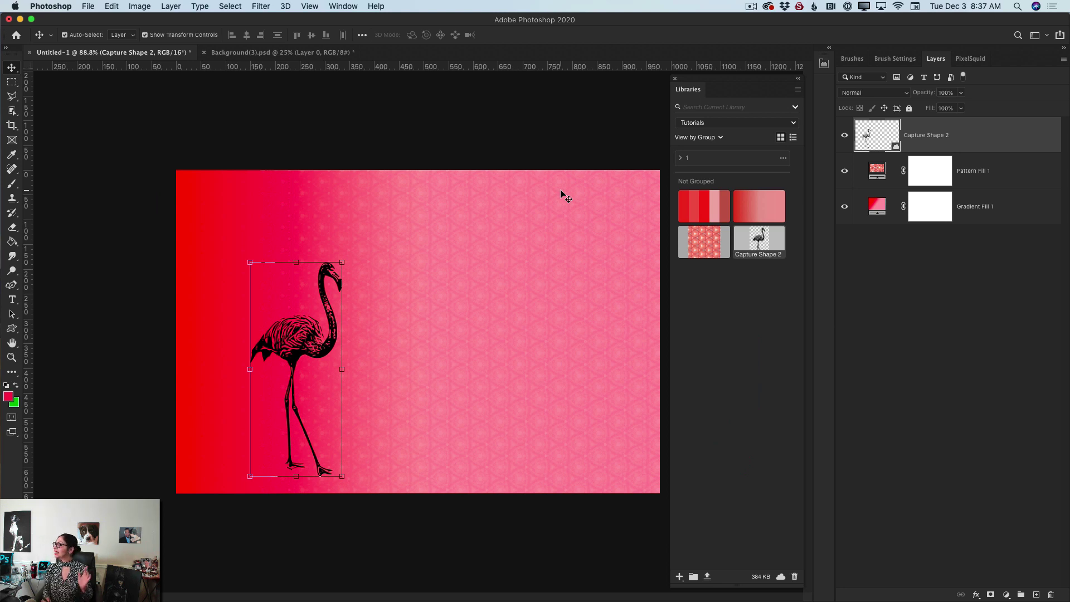
click(343, 7)
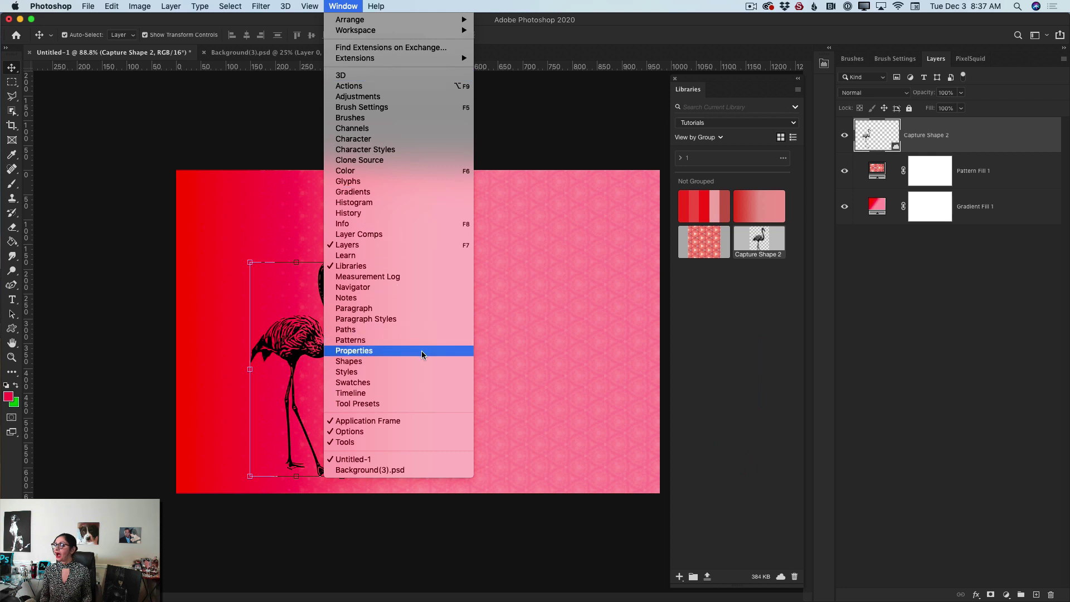
Step: Open the Shapes panel, expand Leaf Trees, and drag the palm tree onto the canvas
click(431, 363)
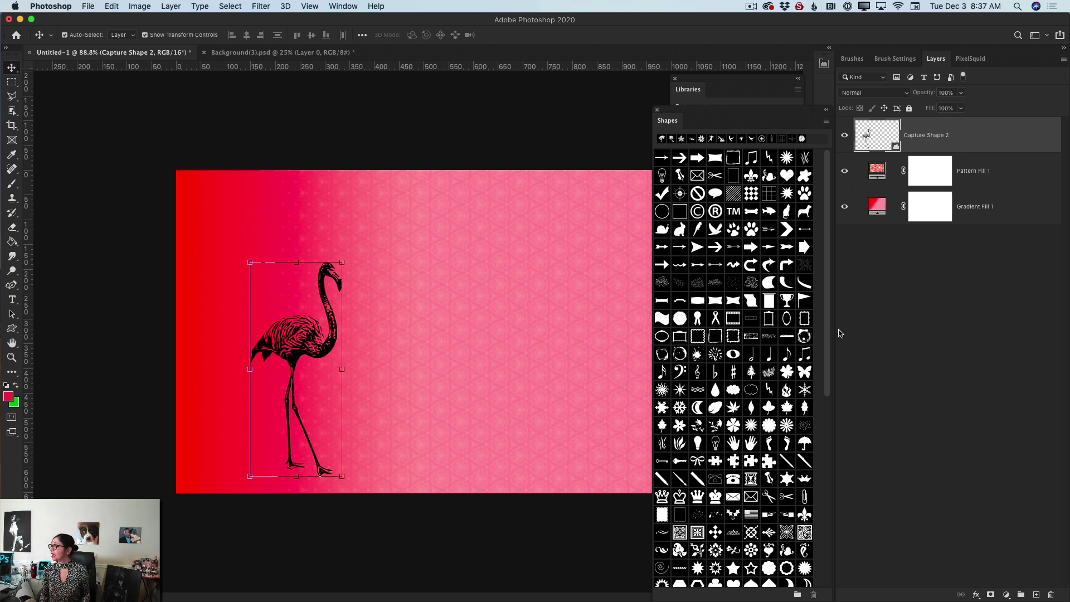
scroll(830, 351, down, 1)
drag(831, 354, 827, 545)
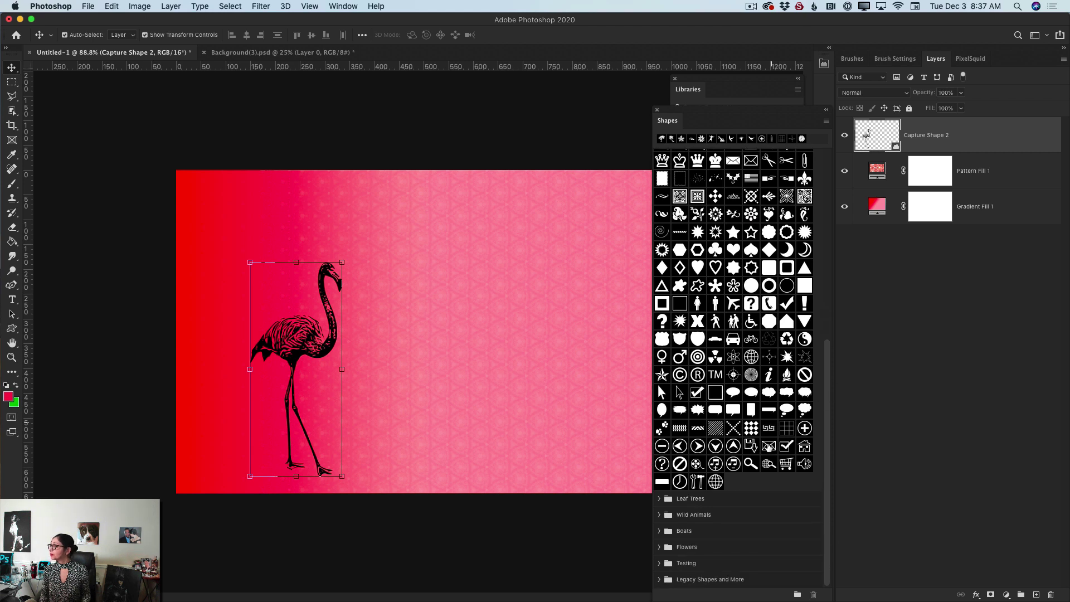
click(660, 499)
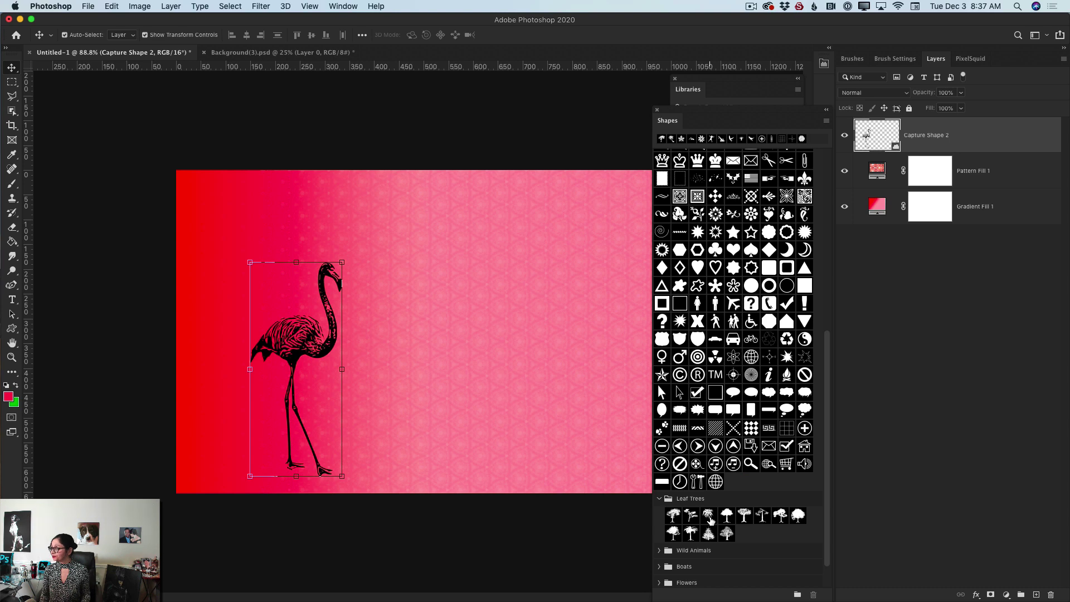
drag(709, 521, 577, 320)
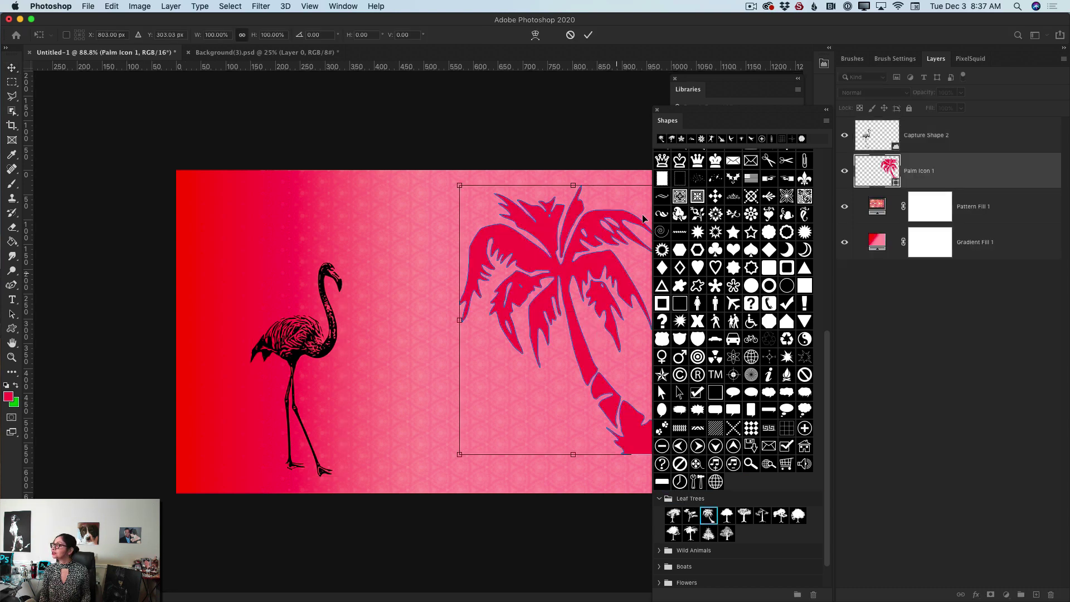
Step: Enlarge the palm tree to 122% and position it along the canvas's right edge
click(657, 110)
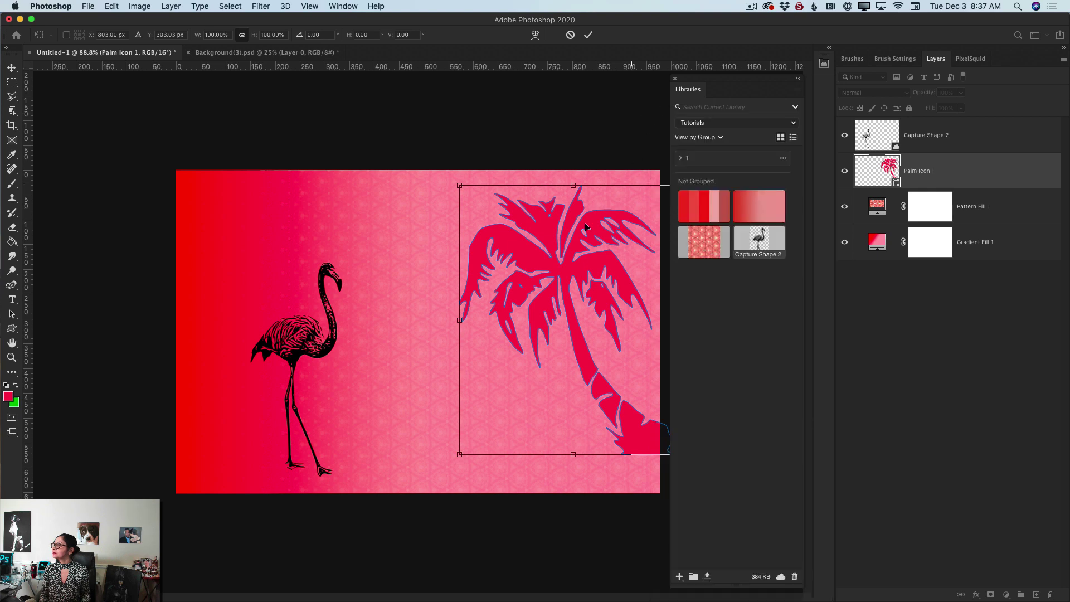
drag(555, 249, 595, 216)
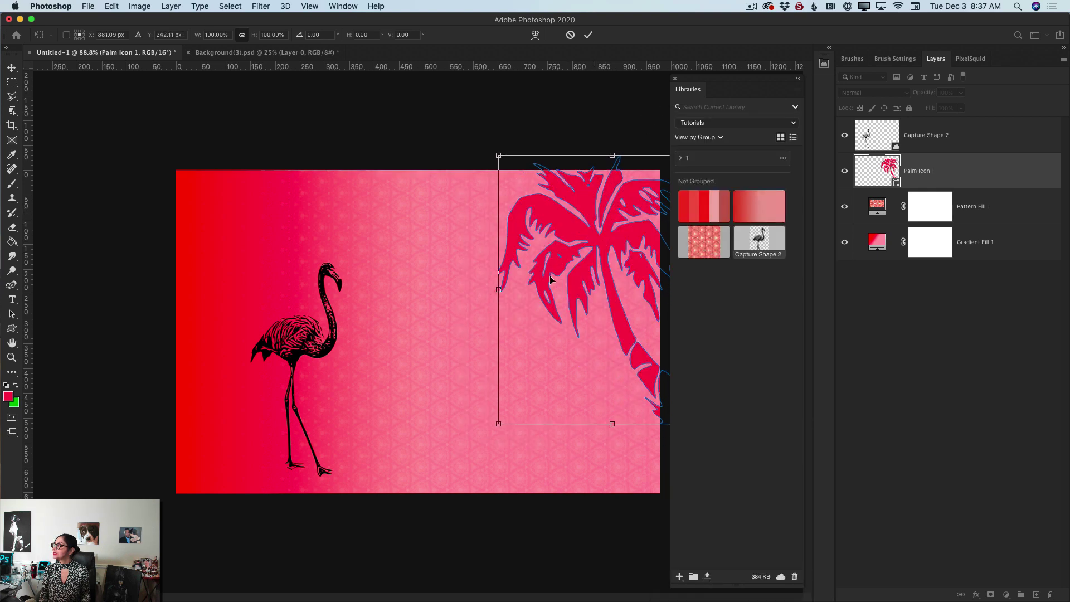
drag(498, 423, 447, 484)
drag(539, 249, 554, 222)
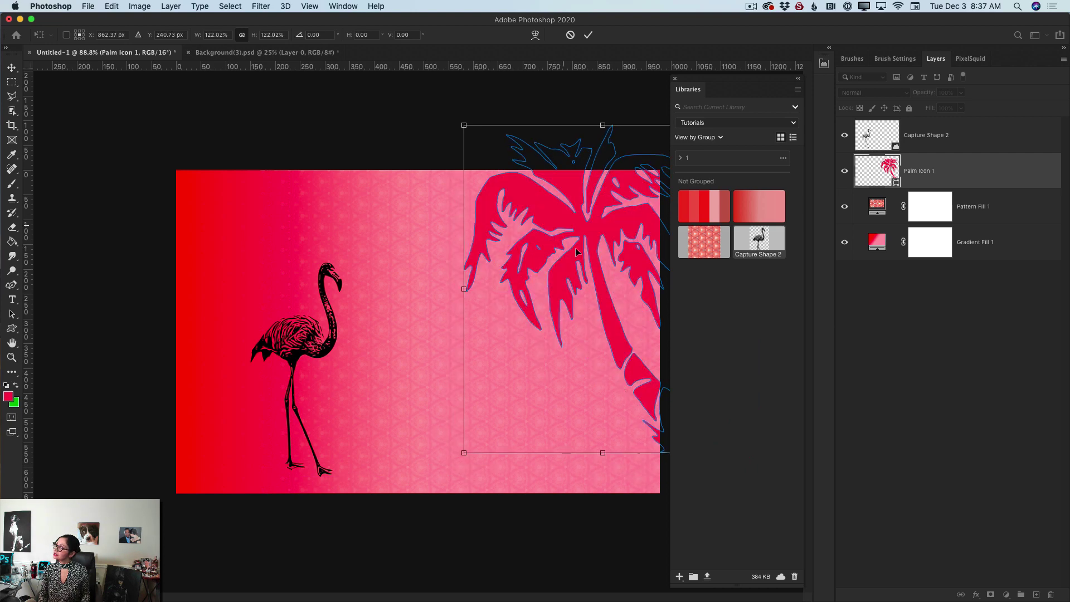
click(588, 34)
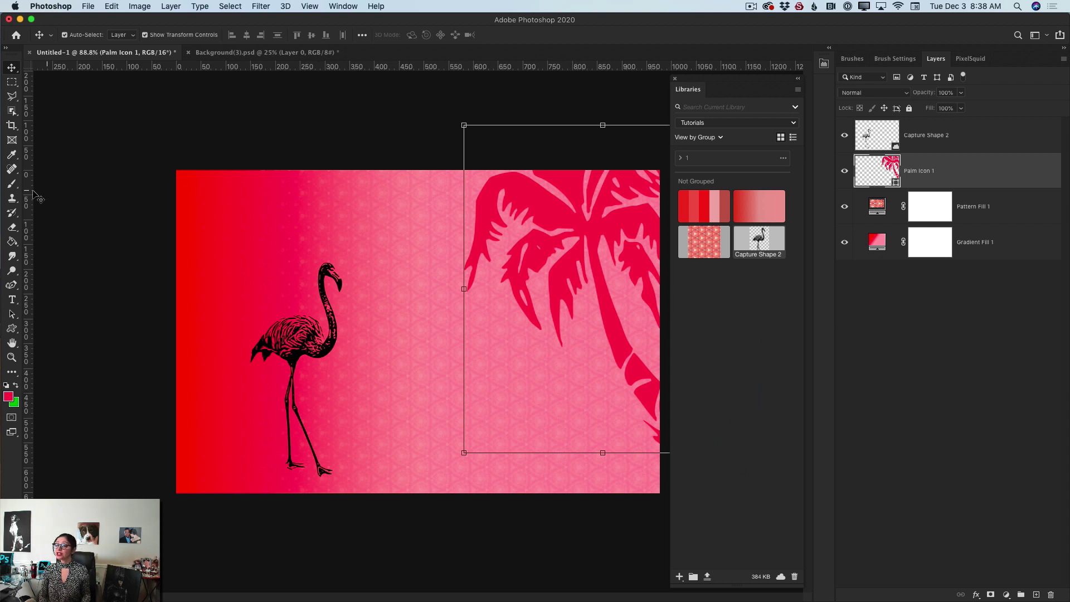
click(13, 155)
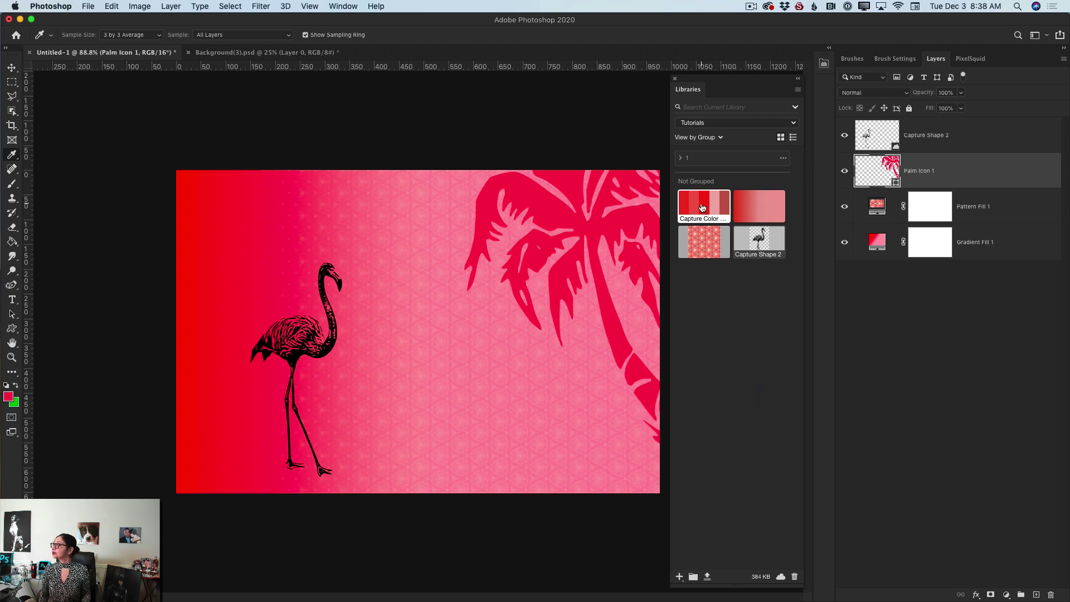
Step: Recolour the palm with the light pink swatch from Capture Color Theme 2
click(716, 216)
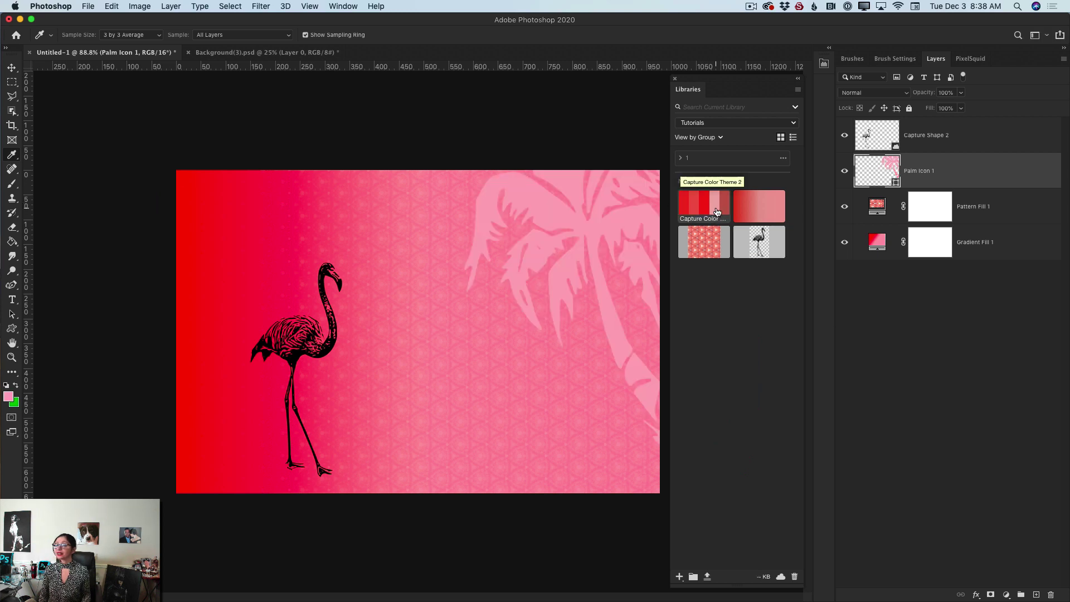